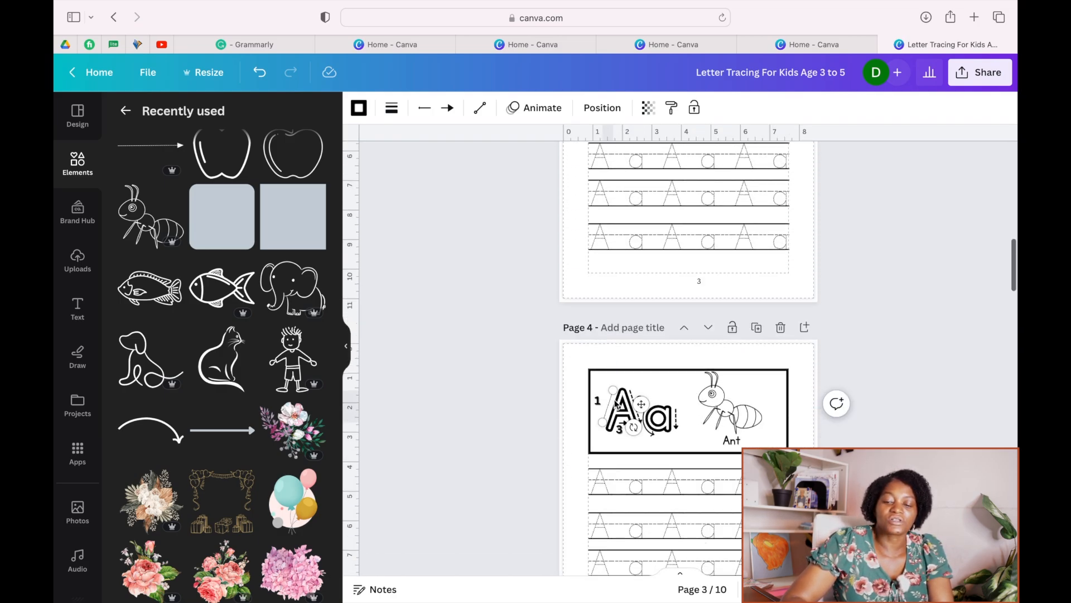
scroll(616, 403, down, 7)
scroll(615, 404, down, 10)
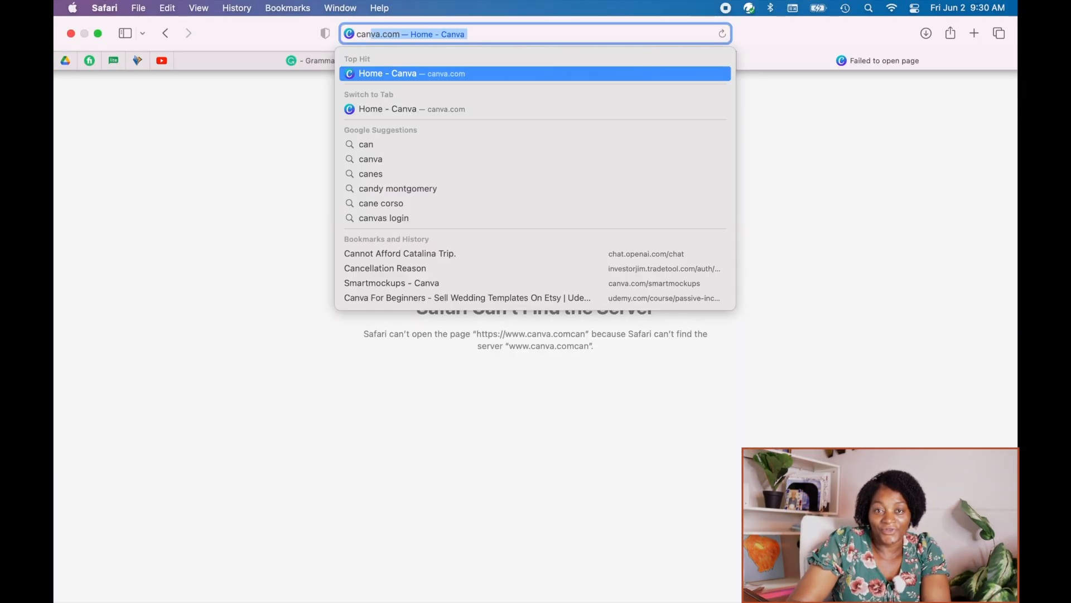
- Open the Canva home page and create a custom-size design of 8.5 × 11 in
key(Return)
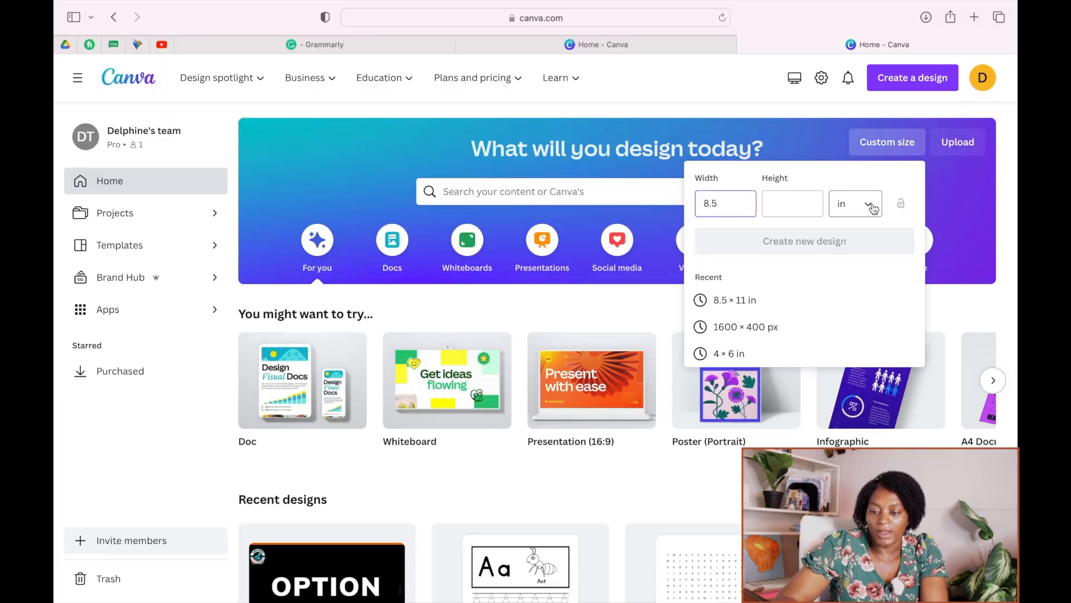
click(782, 201)
text(11)
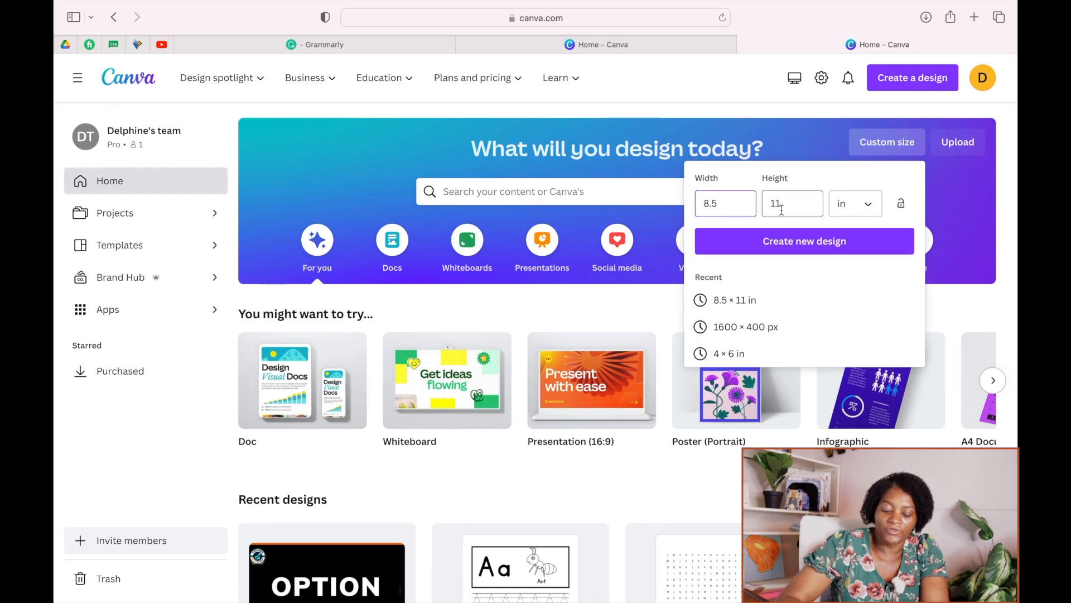
click(789, 241)
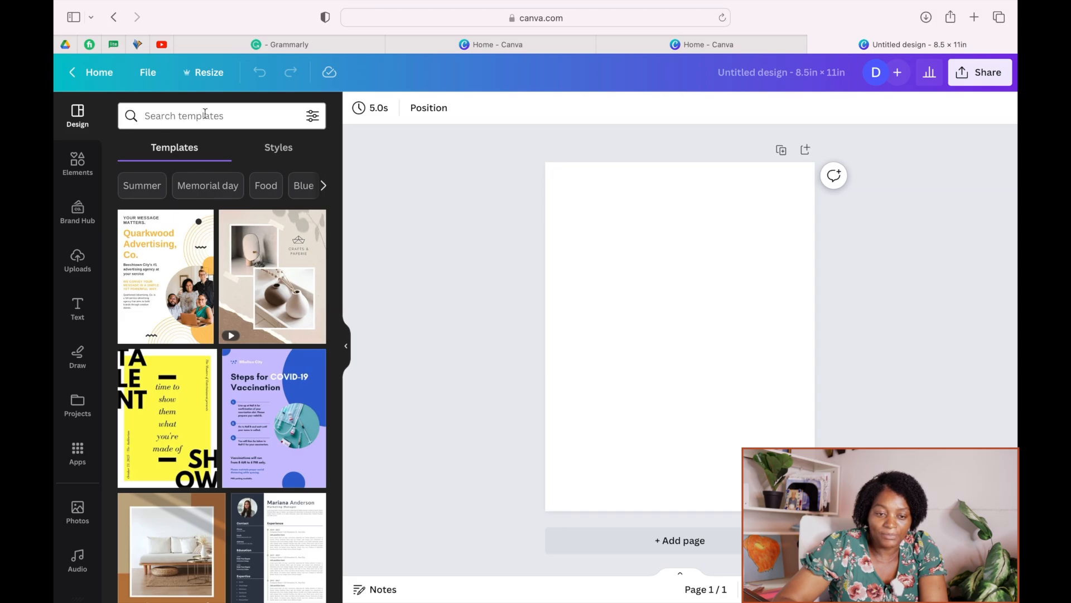
- Show the rulers and guides, margins and print bleed for the blank page
click(147, 77)
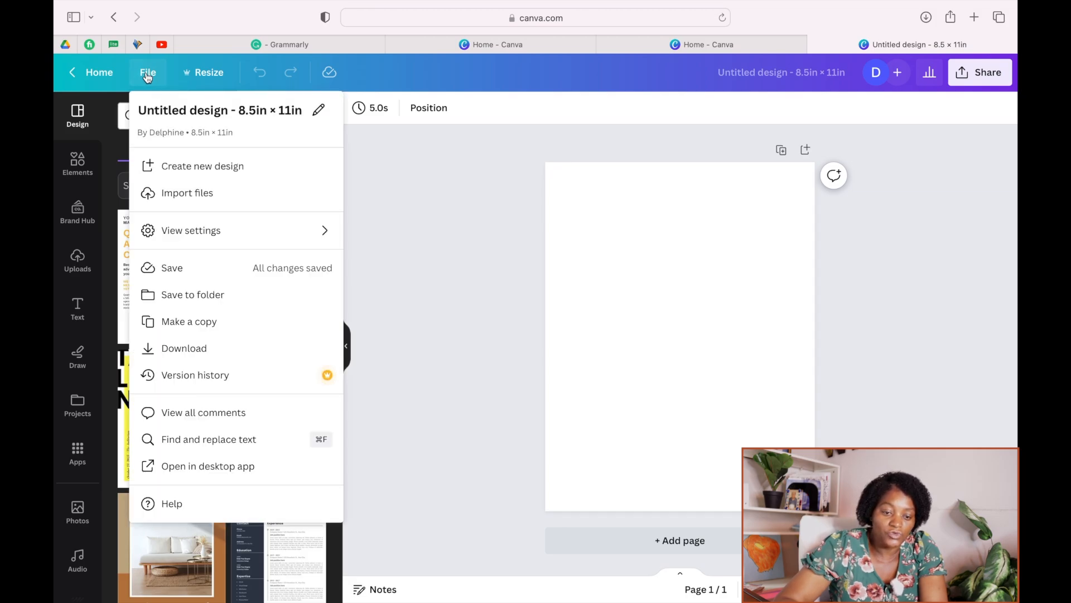
mouse_move(194, 239)
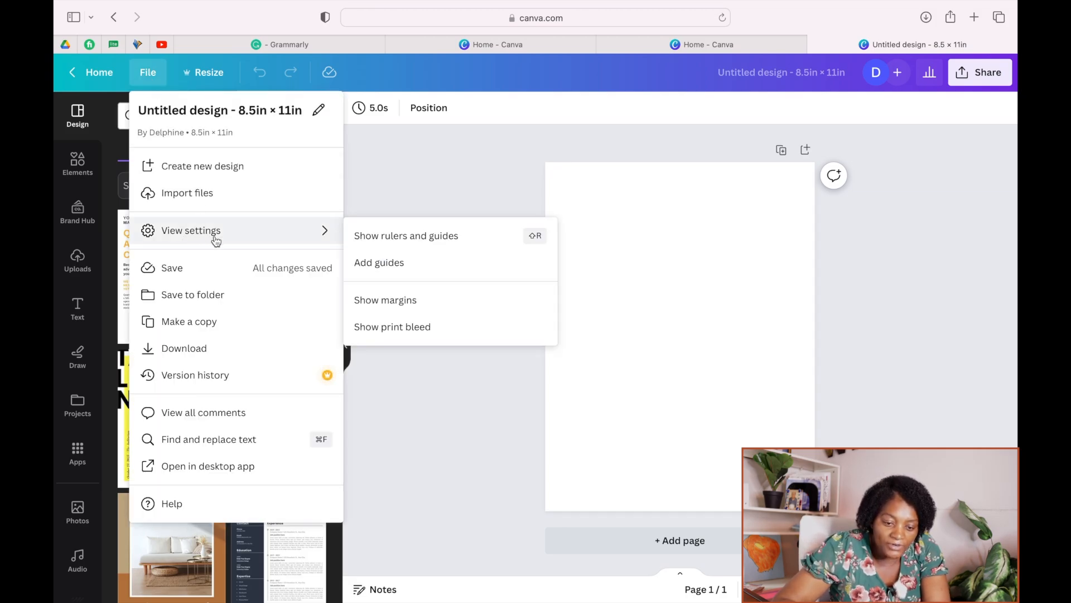
click(546, 239)
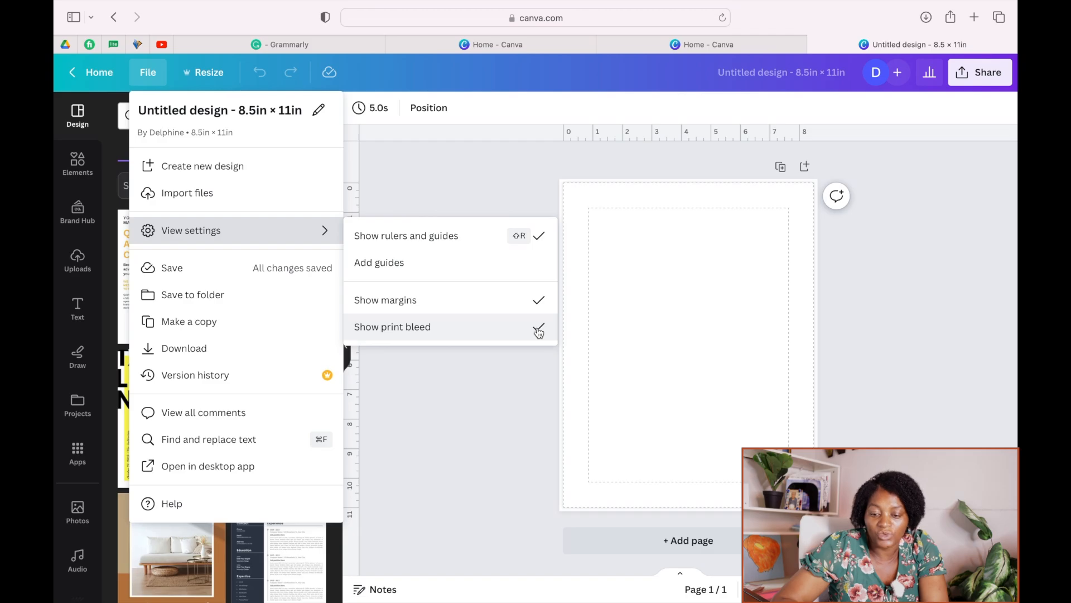
click(540, 394)
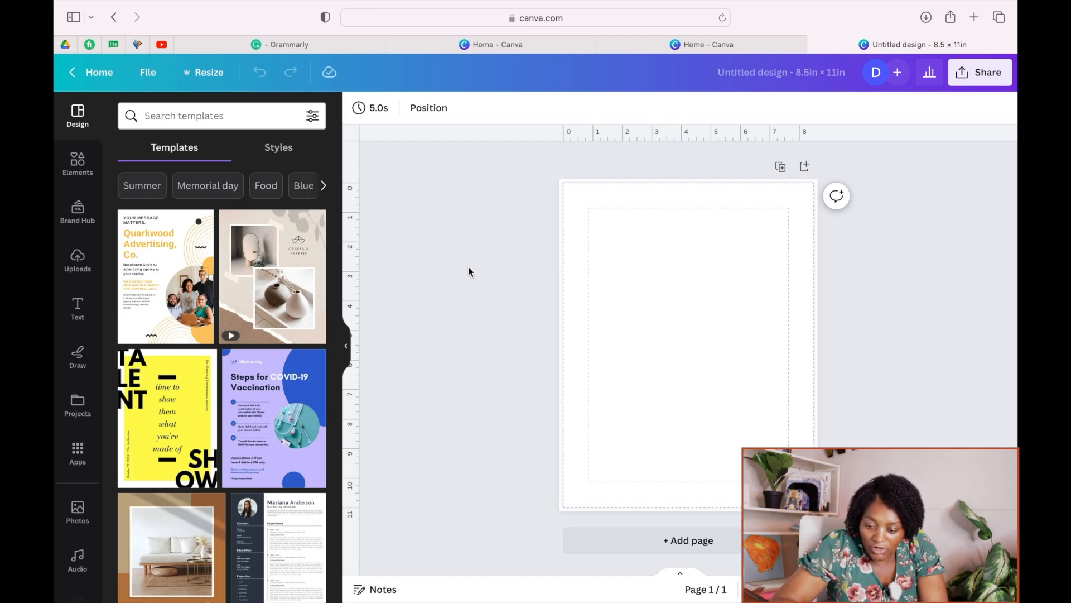
- Add a rounded square shape and stretch it into a header rectangle across the full margin width at the page's upper margin
click(77, 162)
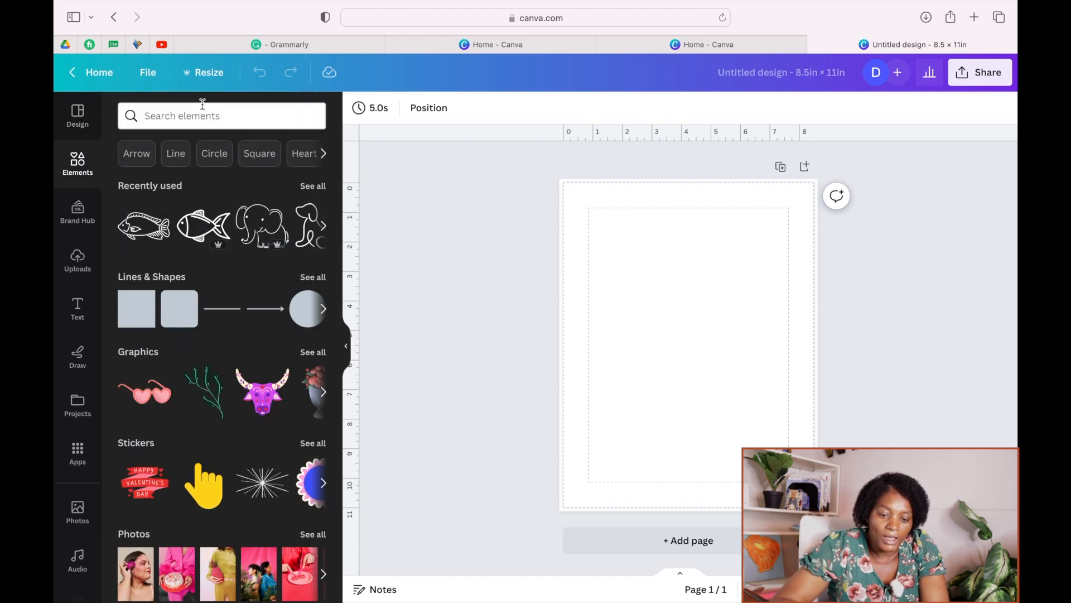
click(143, 319)
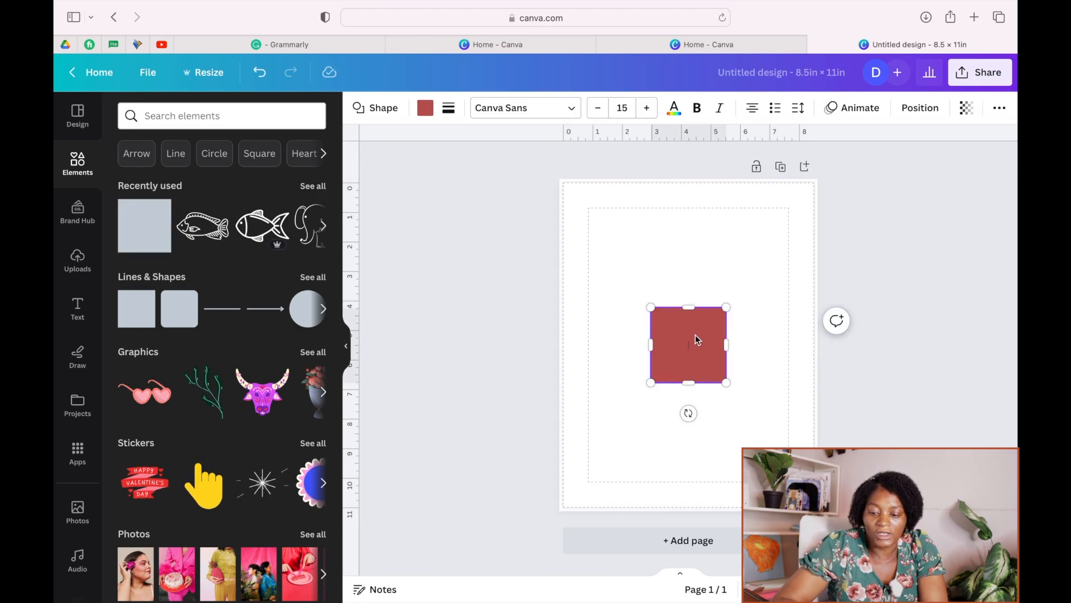
drag(695, 334, 789, 244)
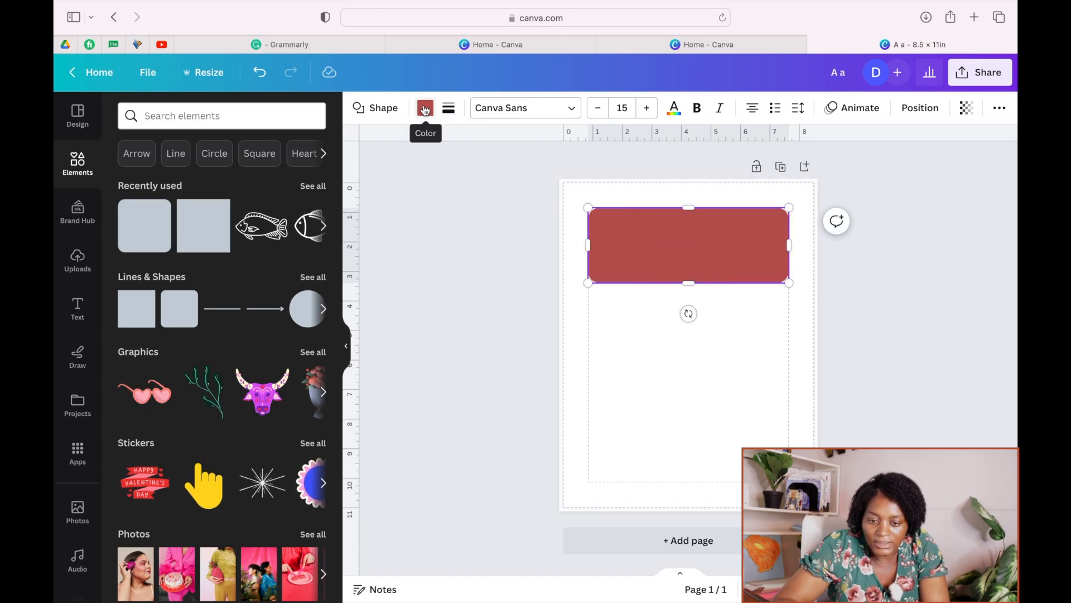
- Make the header rectangle's fill transparent and give it a solid black border with weight 5
click(425, 109)
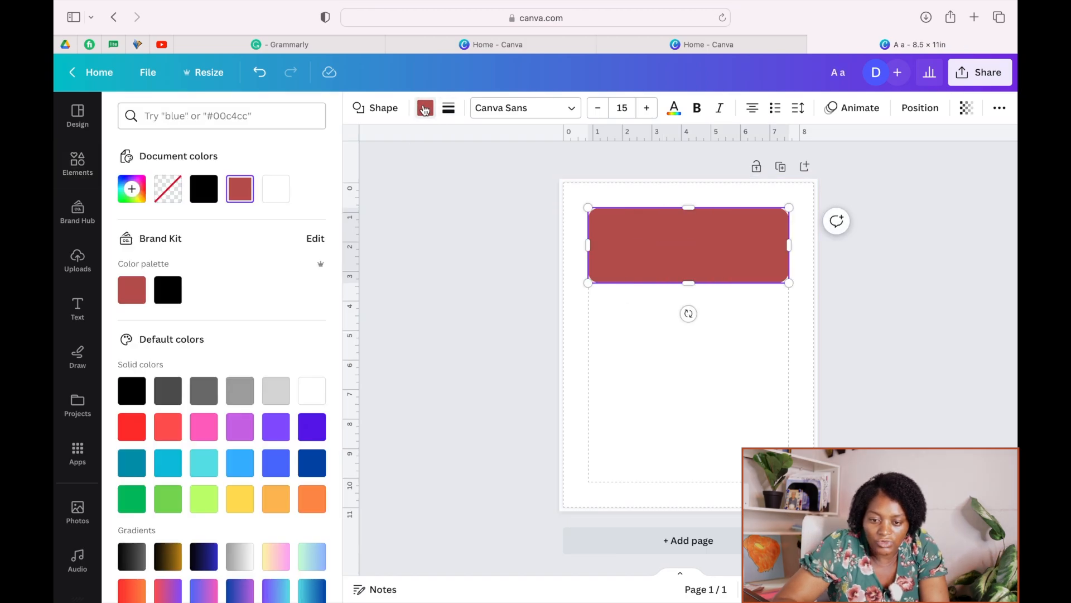
click(167, 192)
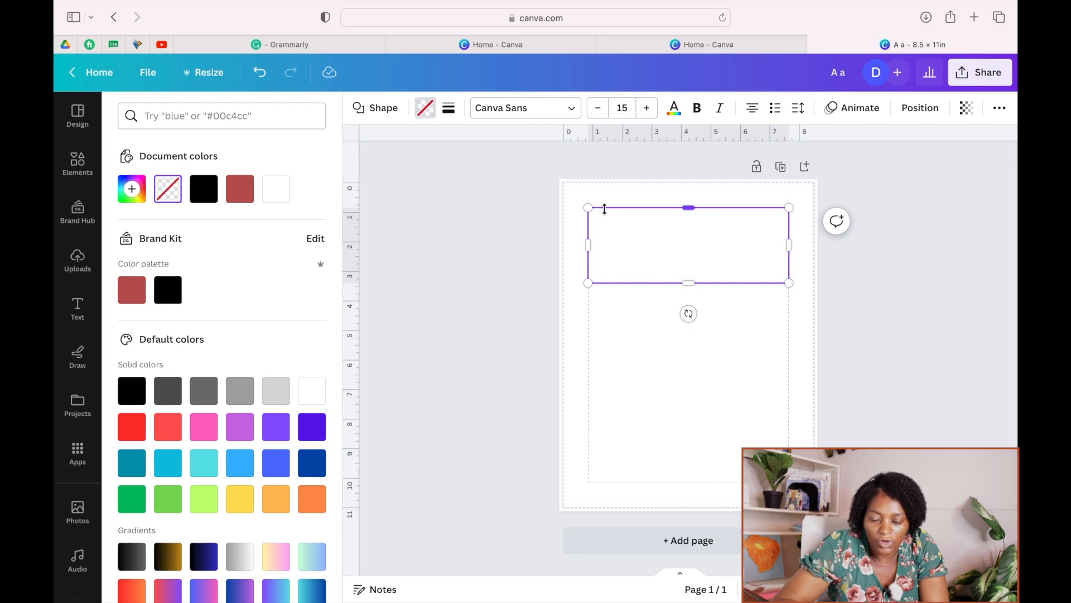
click(448, 108)
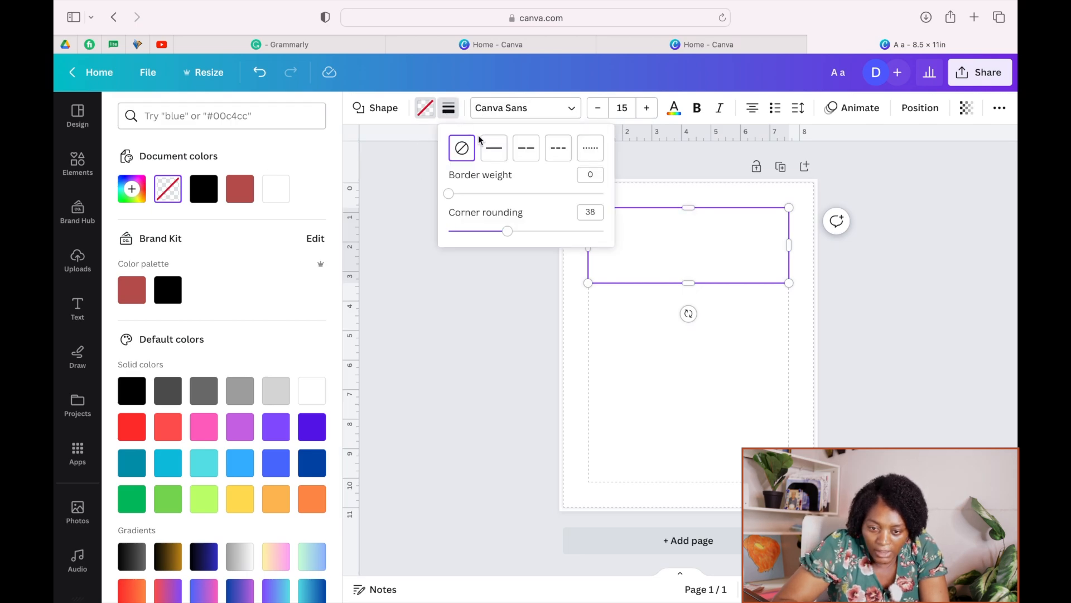
click(496, 149)
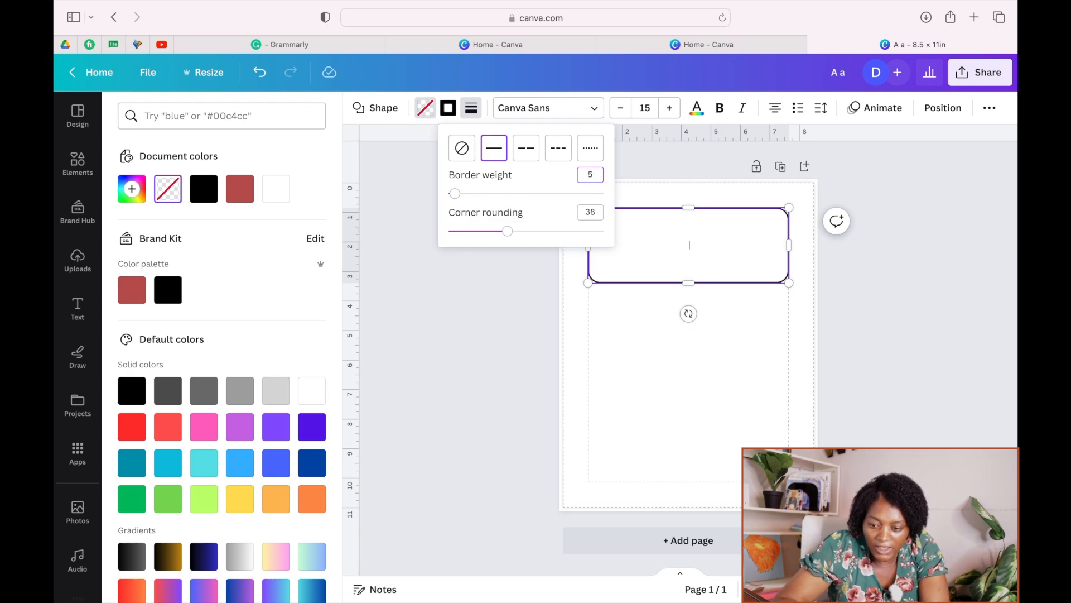
click(554, 287)
click(623, 364)
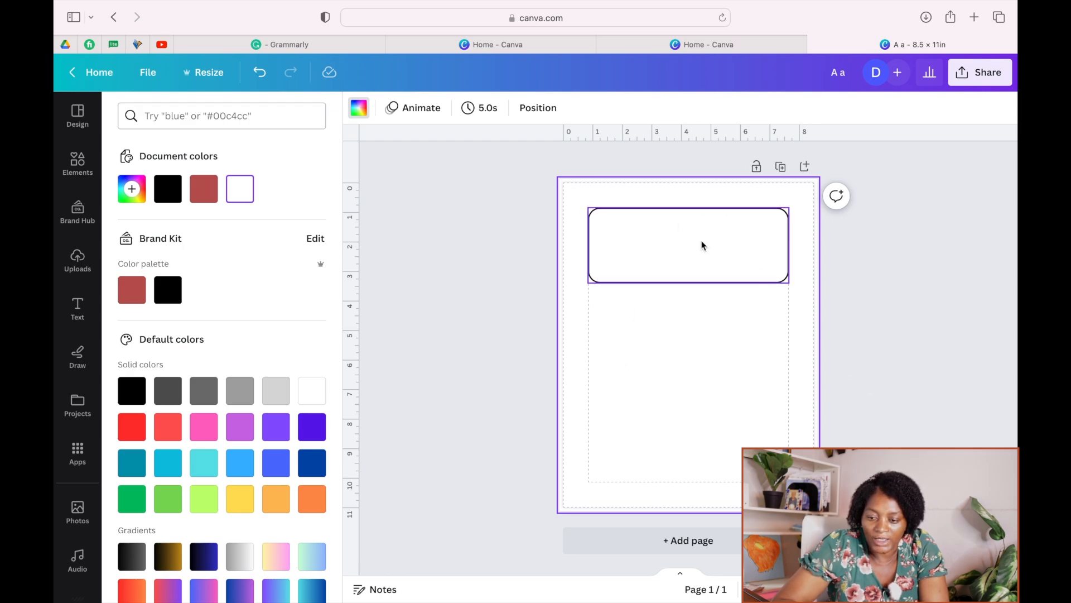
- Search the text fonts for "school write"
click(98, 162)
click(77, 308)
click(191, 117)
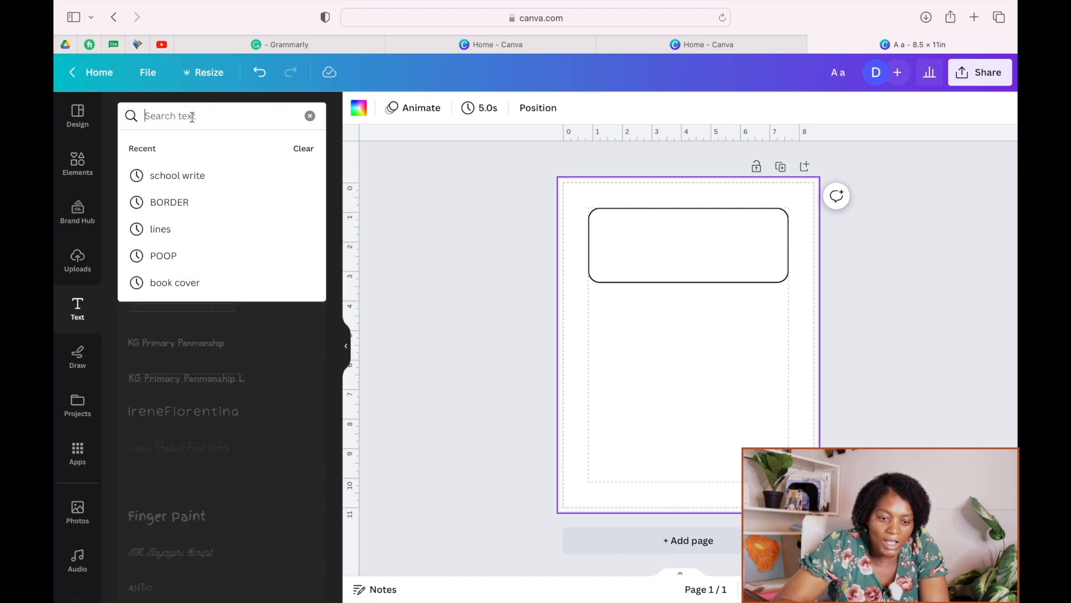
text(school write)
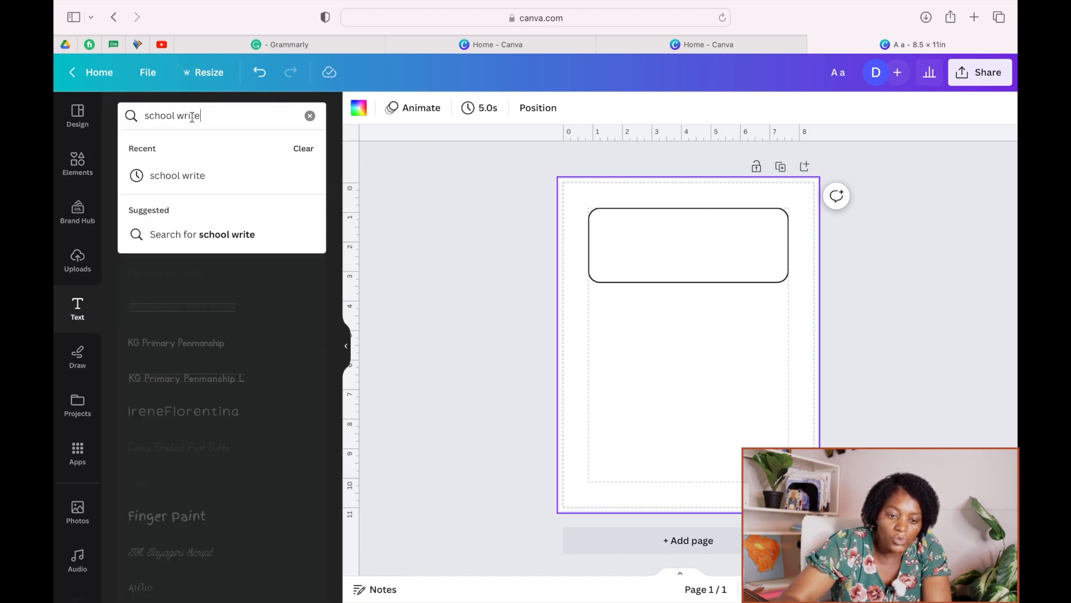
key(Return)
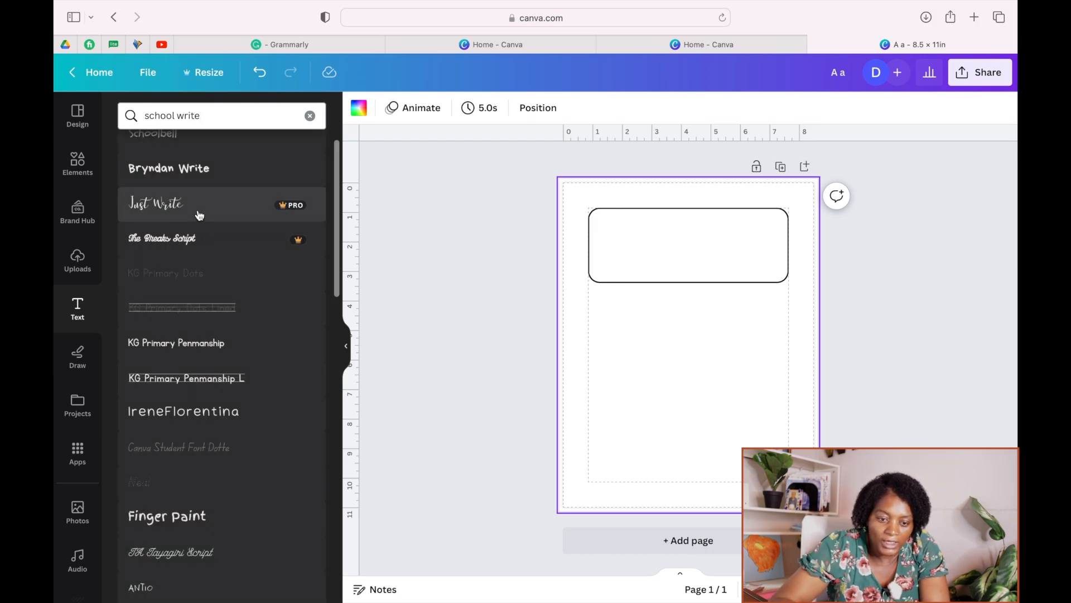
- Add a text box in the KG Primary Penmanship font from the search results to the page
scroll(199, 218, up, 2)
scroll(198, 240, down, 5)
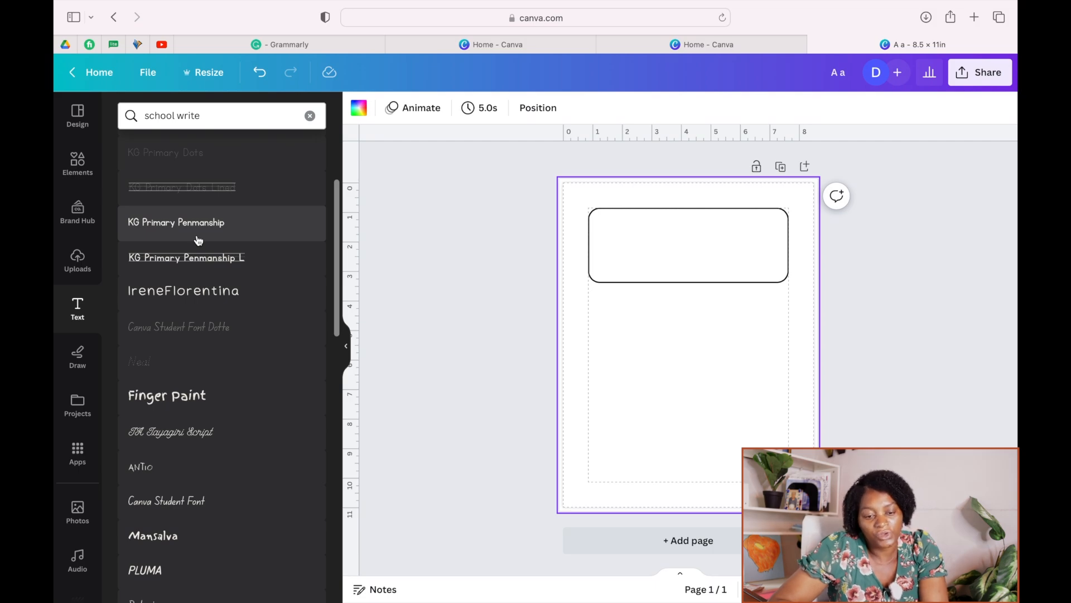
scroll(199, 240, up, 5)
scroll(199, 240, down, 2)
scroll(199, 240, up, 2)
scroll(199, 239, down, 1)
scroll(199, 240, up, 1)
scroll(198, 240, down, 2)
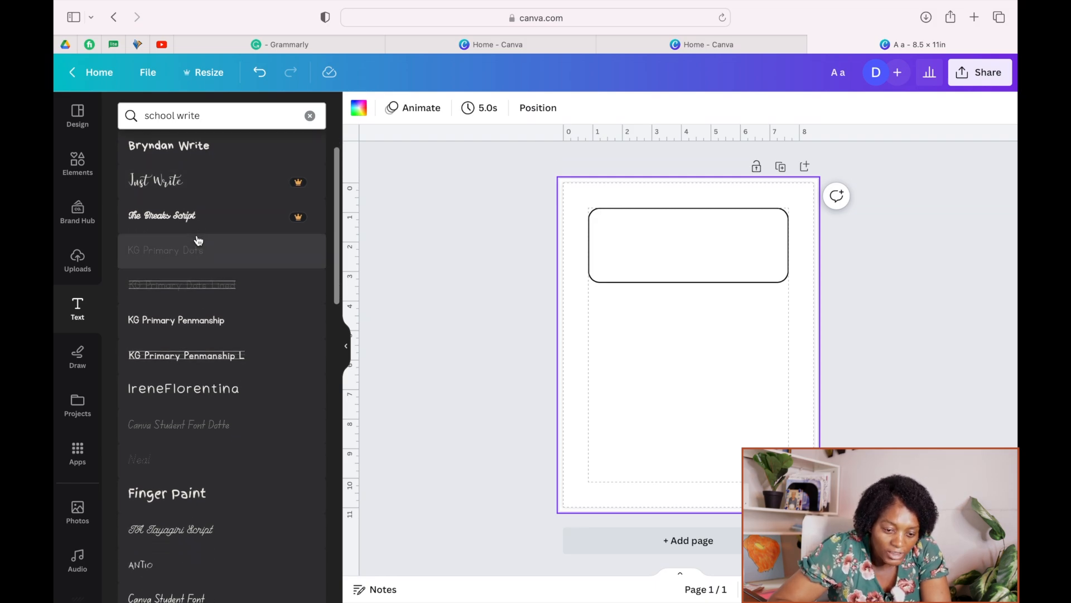
scroll(199, 240, up, 1)
click(166, 333)
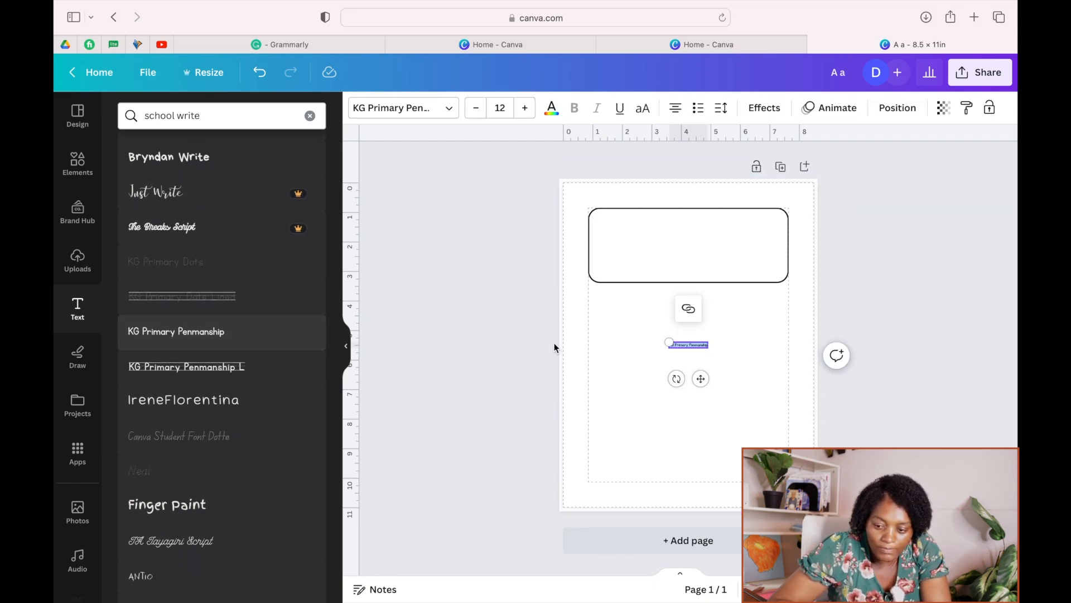
- Replace the placeholder text in the new text box with "A a"
double_click(684, 345)
click(686, 347)
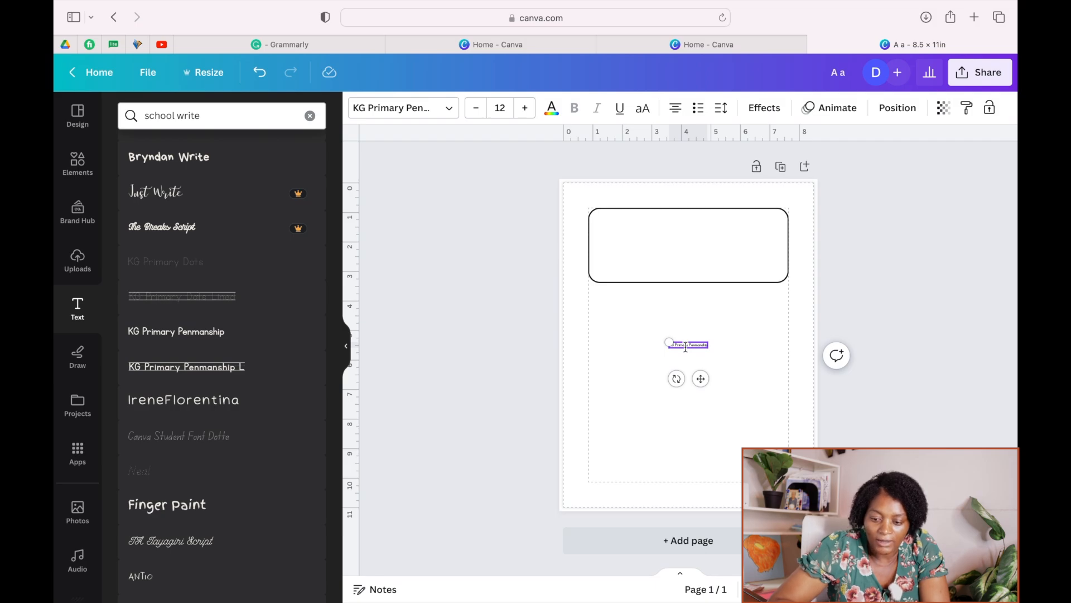
triple_click(686, 347)
key(BackSpace)
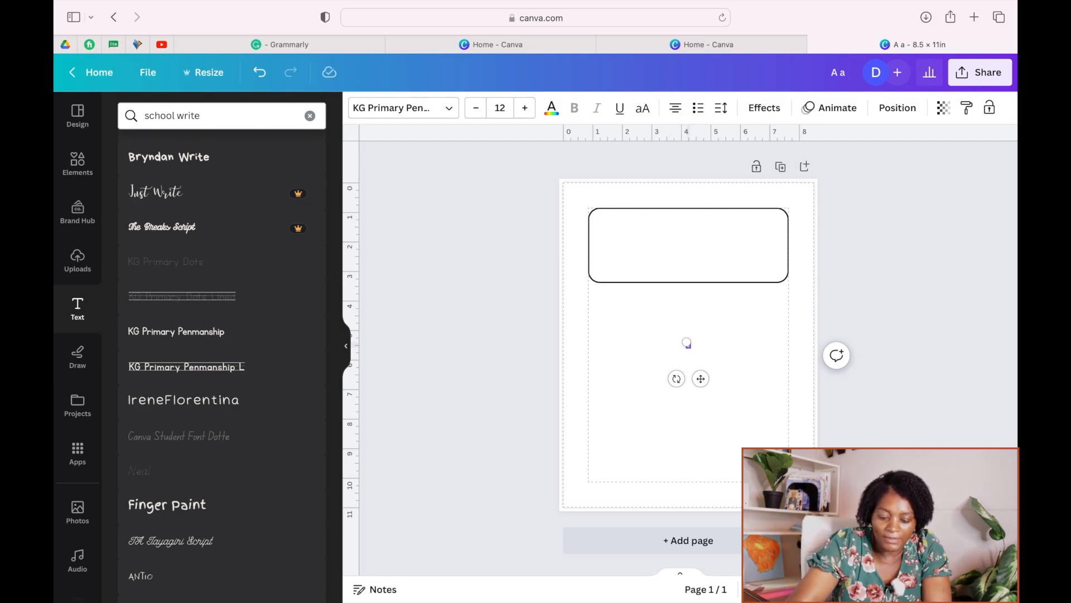
- Enlarge the "A a" text to font size 156 and place it at the left end of the header rectangle
drag(686, 343, 597, 322)
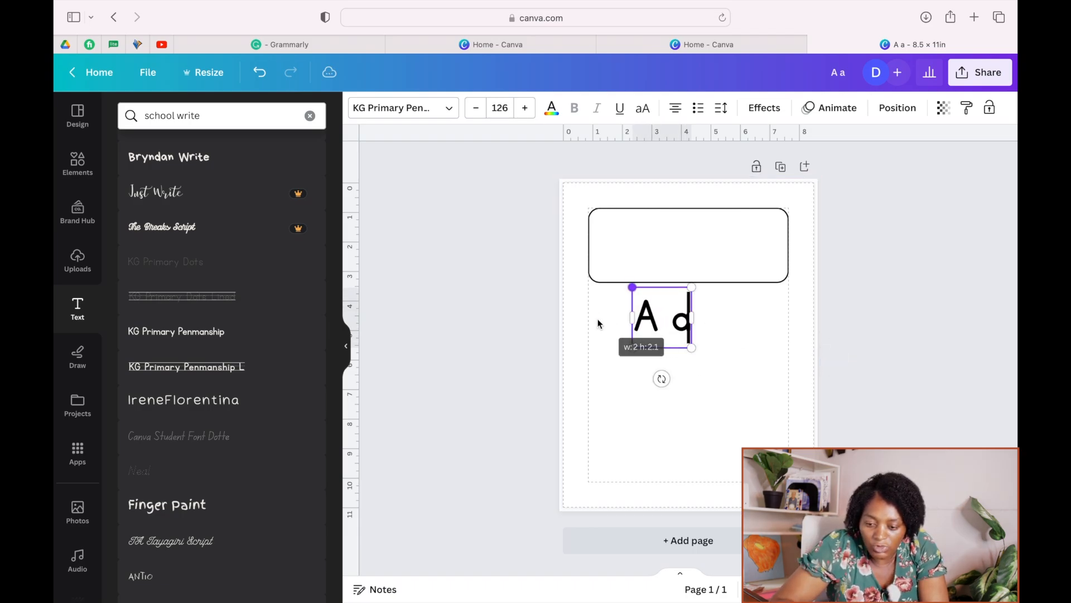
click(750, 407)
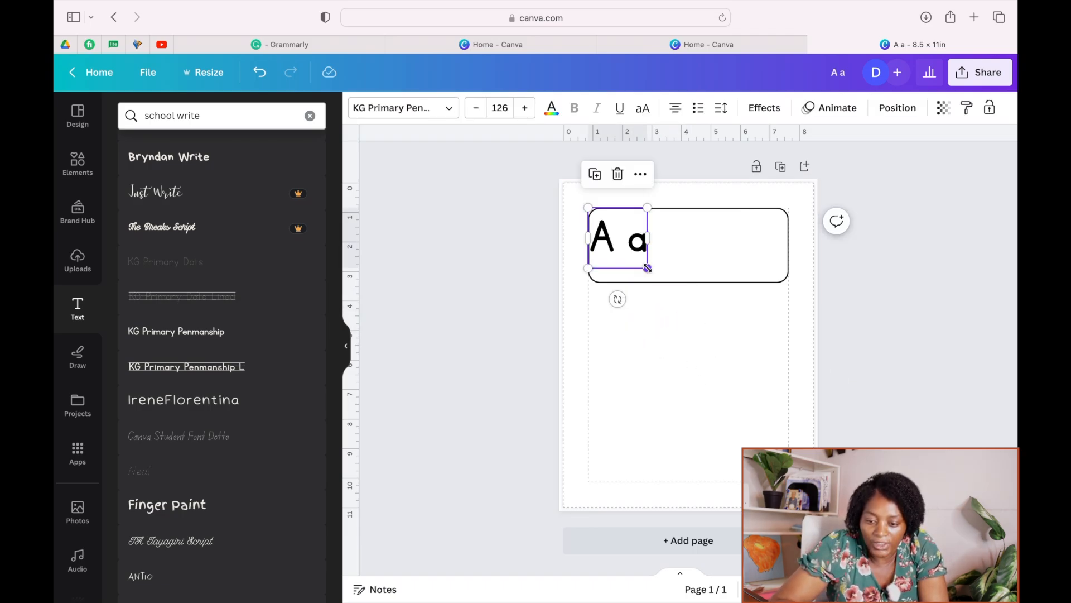
drag(647, 269, 668, 274)
click(690, 368)
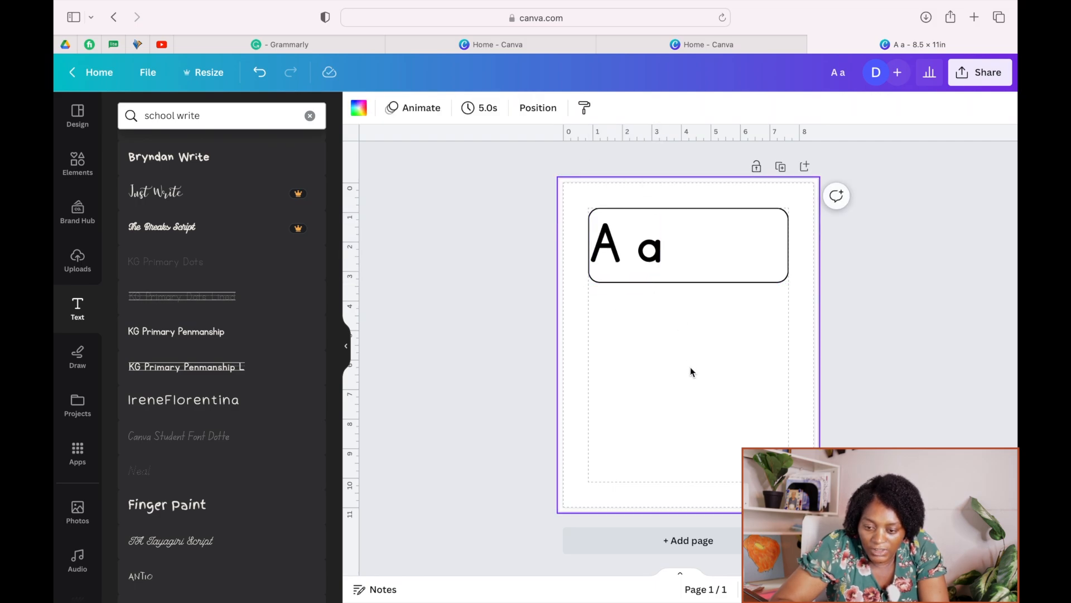
- Set the letter spacing of the "A a" text to -70
click(636, 244)
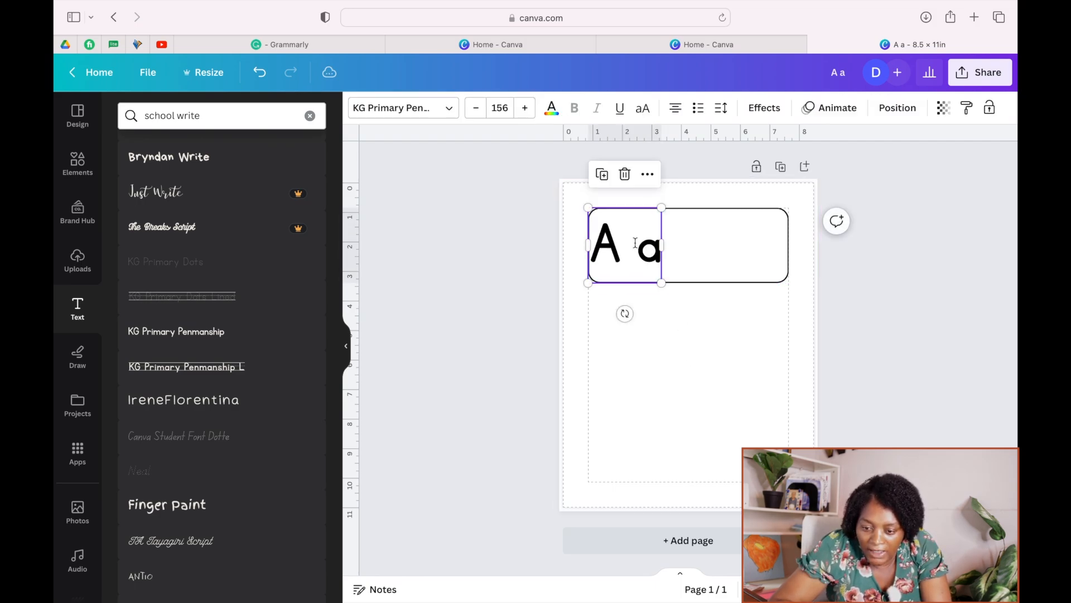
click(723, 110)
drag(764, 167, 756, 167)
click(884, 148)
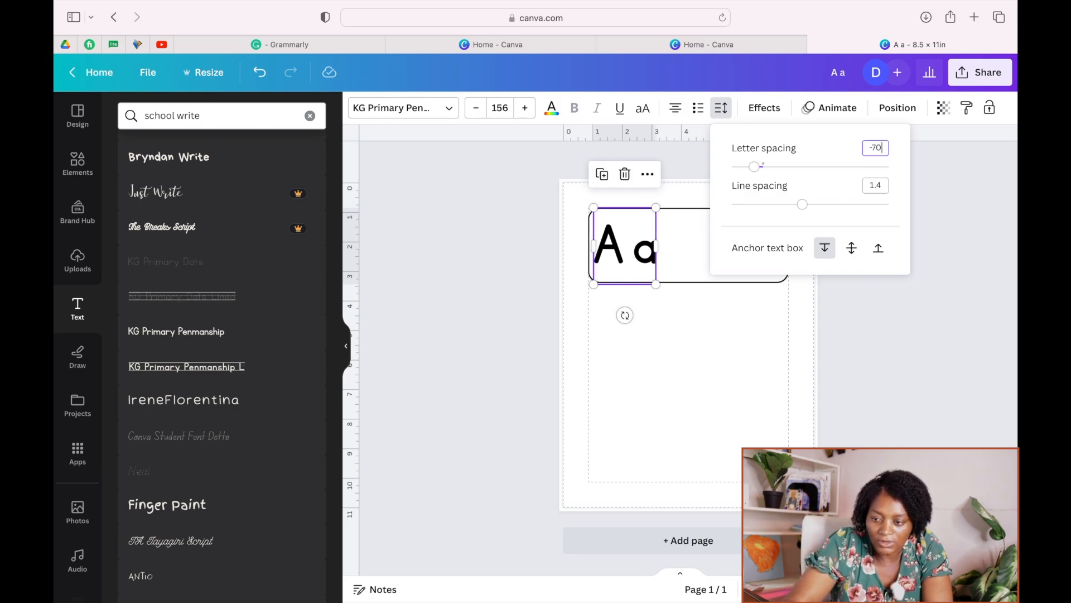
text(-70)
key(Return)
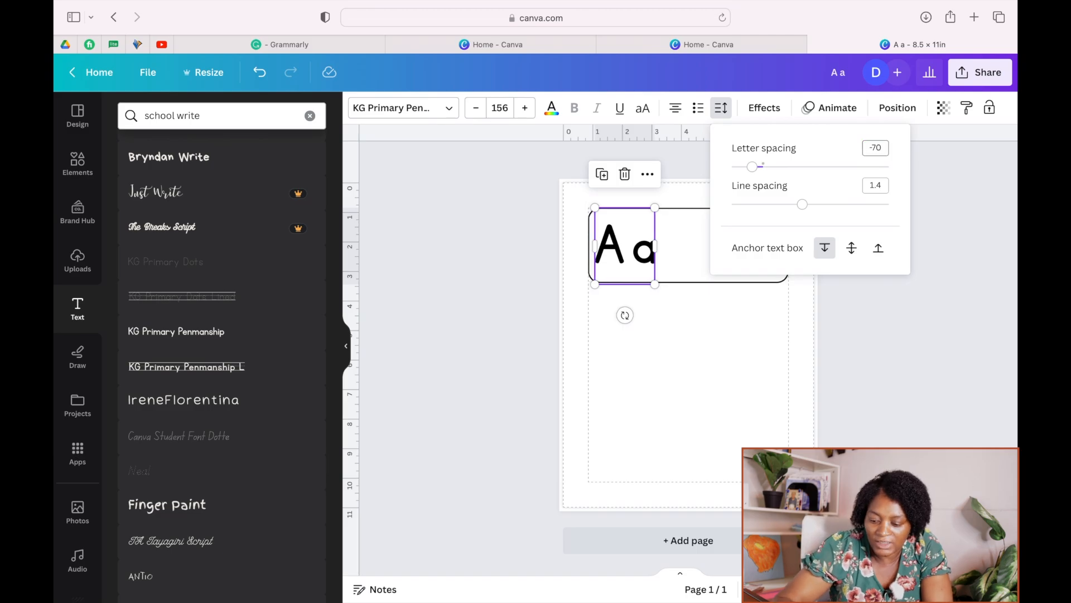
click(741, 341)
click(652, 250)
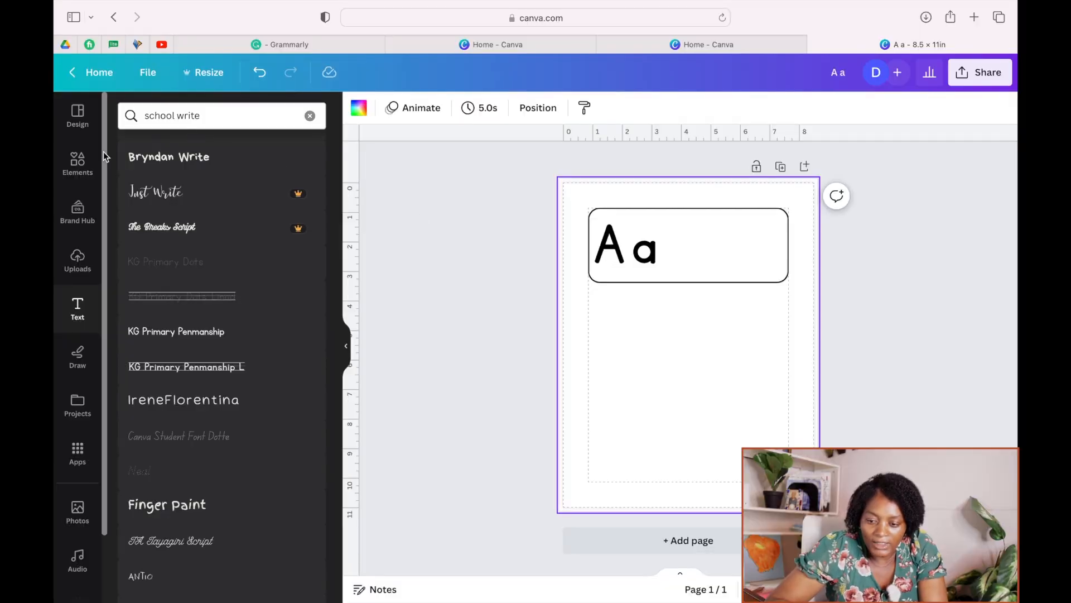
- Search the element graphics for "ant" and add the outlined cartoon ant with the striped abdomen to the page
click(78, 164)
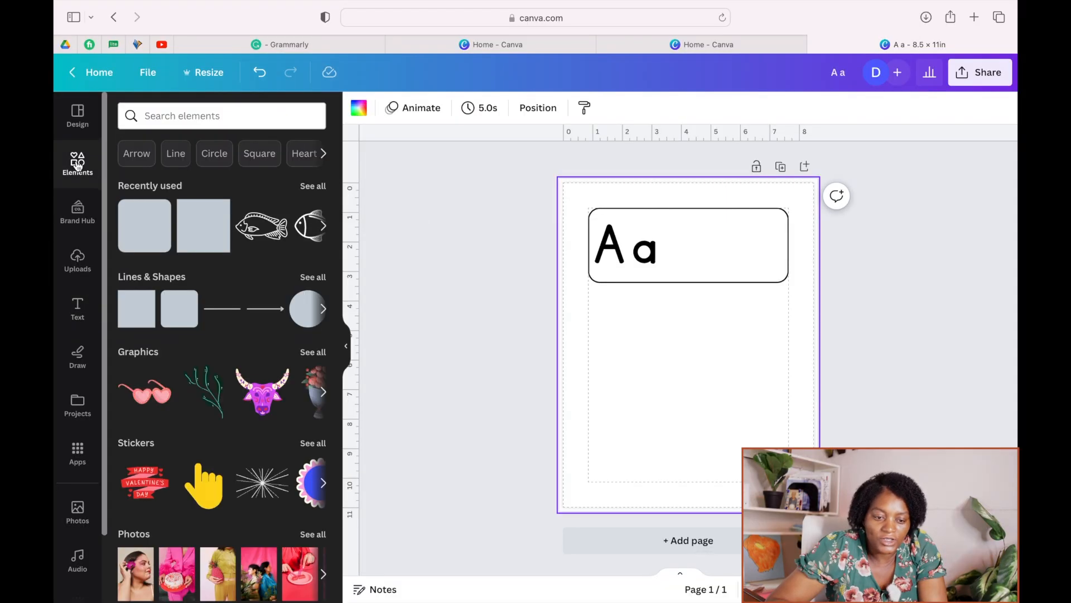
click(185, 116)
text(ant)
key(Return)
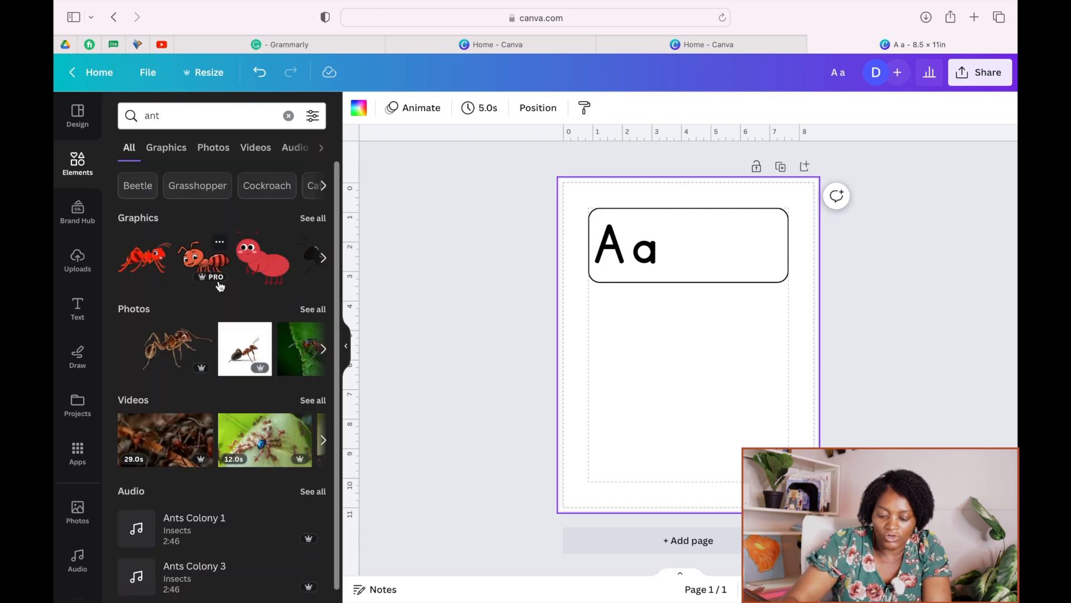
scroll(327, 208, down, 1)
click(326, 205)
scroll(283, 314, down, 3)
scroll(283, 313, down, 2)
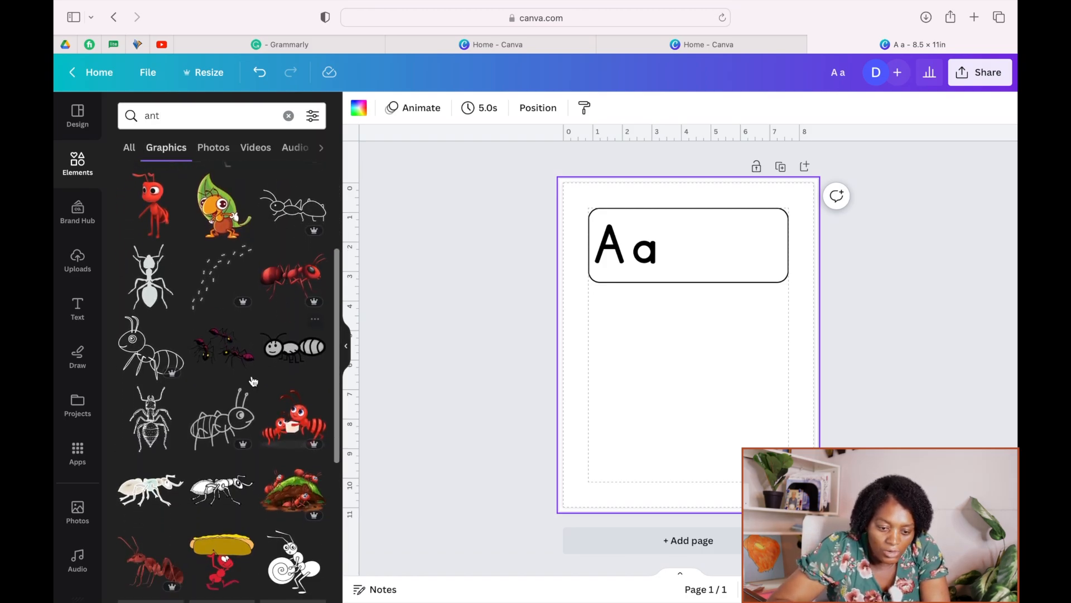
click(140, 359)
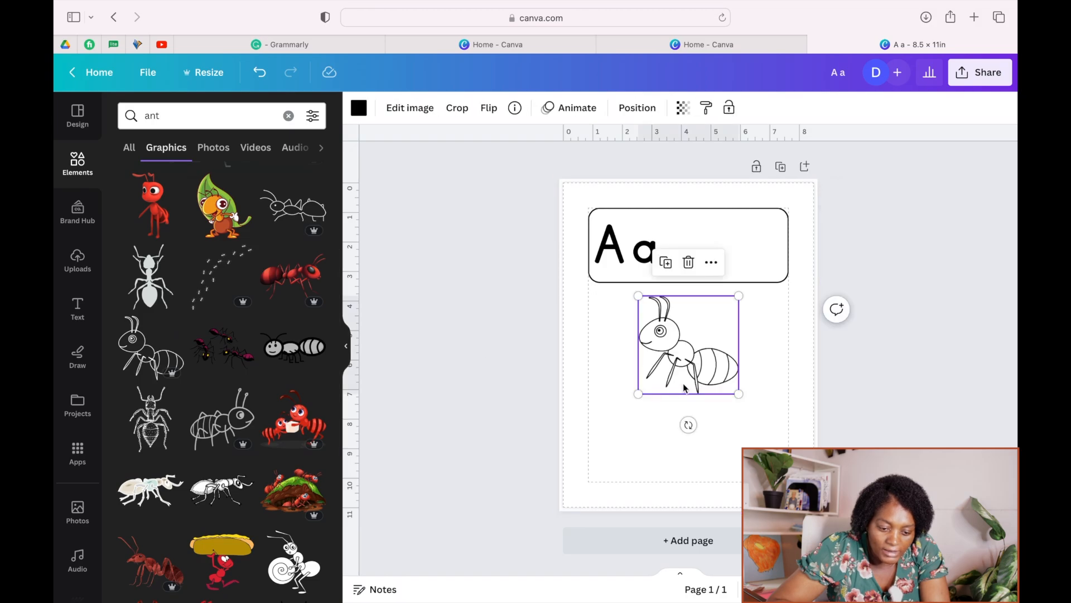
- Move the ant illustration into the header rectangle beside the "A a" text and shrink it to fit inside
drag(703, 364, 728, 265)
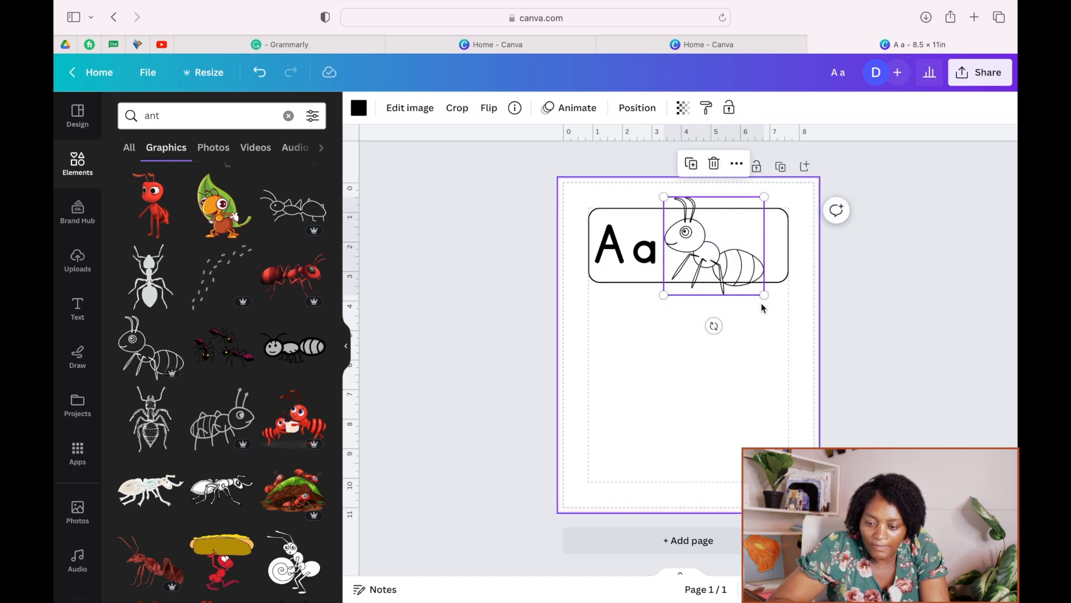
drag(764, 296, 734, 257)
click(749, 336)
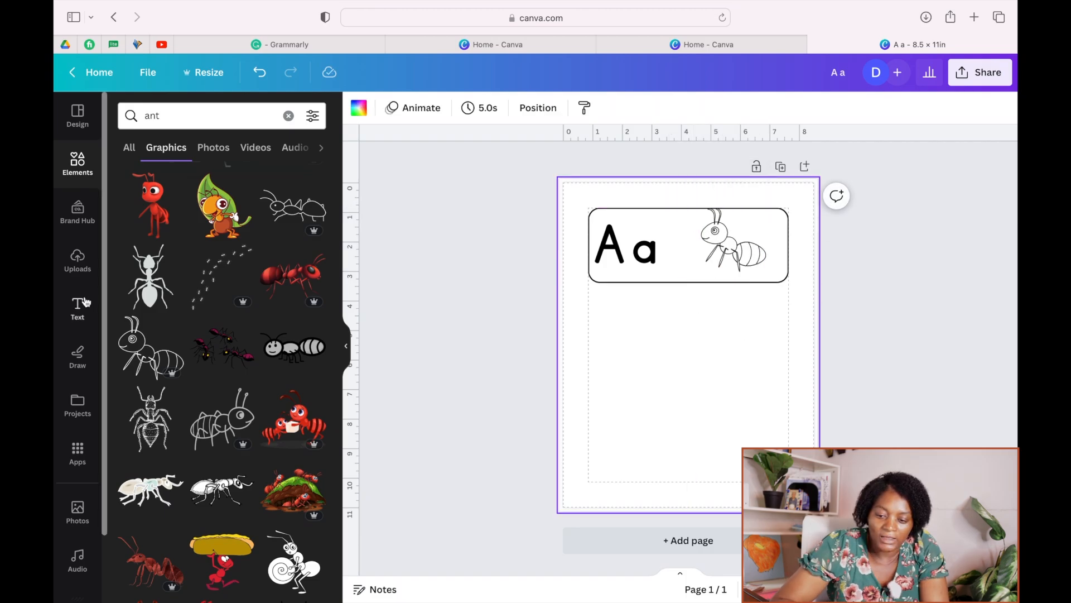
- Add a KG Primary Penmanship text box to the page and replace its placeholder text with "Ant"
click(79, 305)
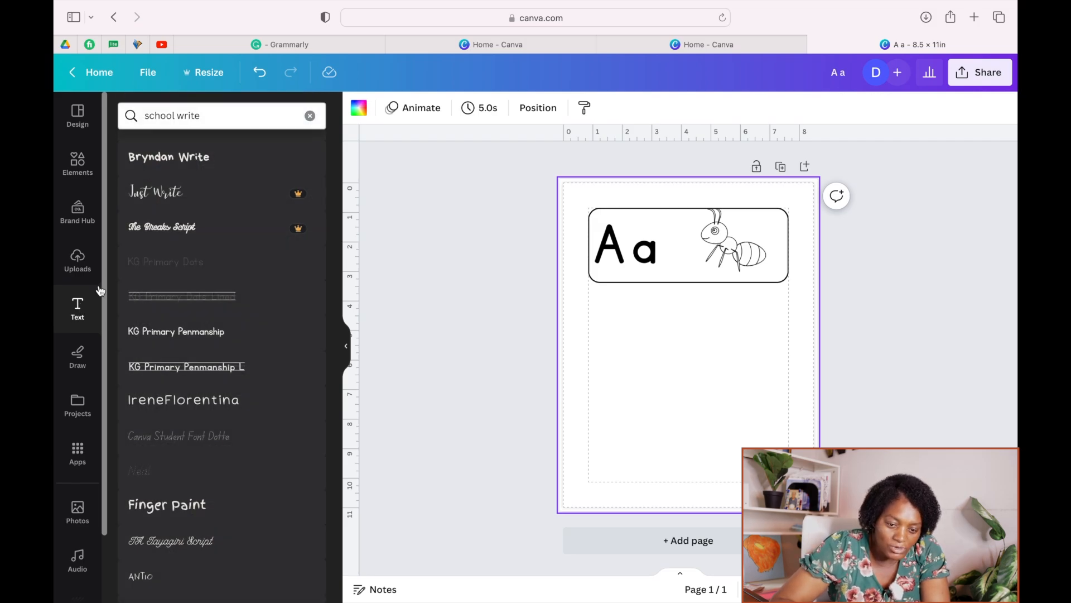
click(167, 332)
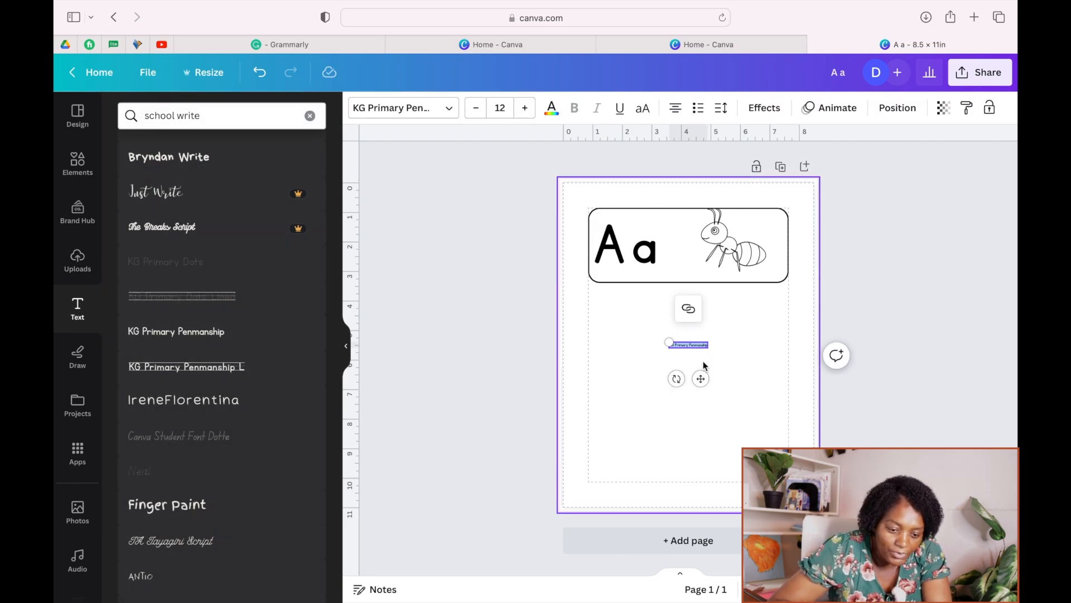
click(698, 345)
triple_click(698, 345)
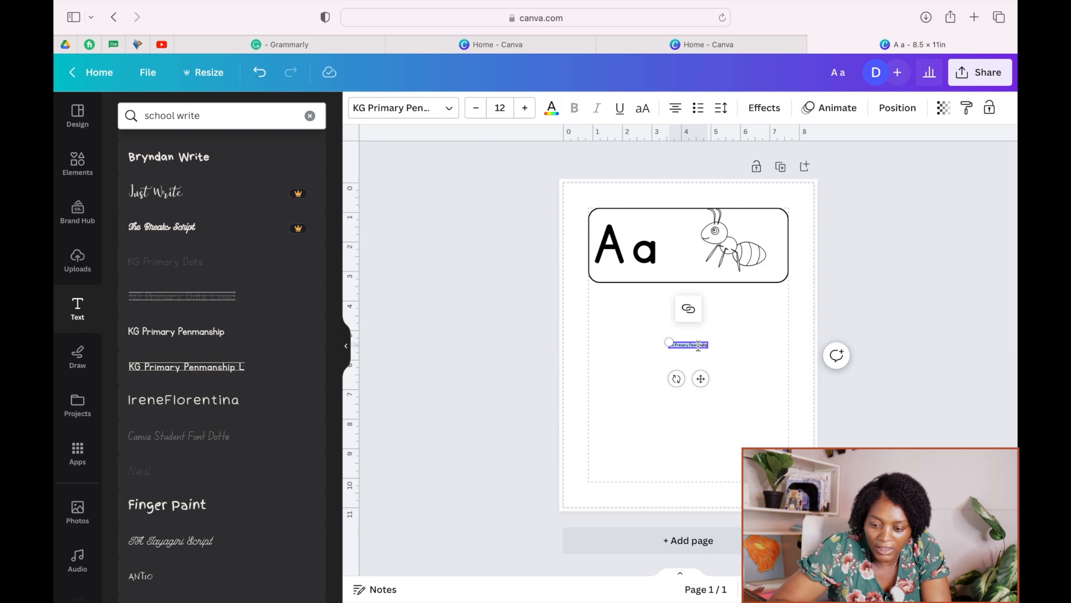
key(BackSpace)
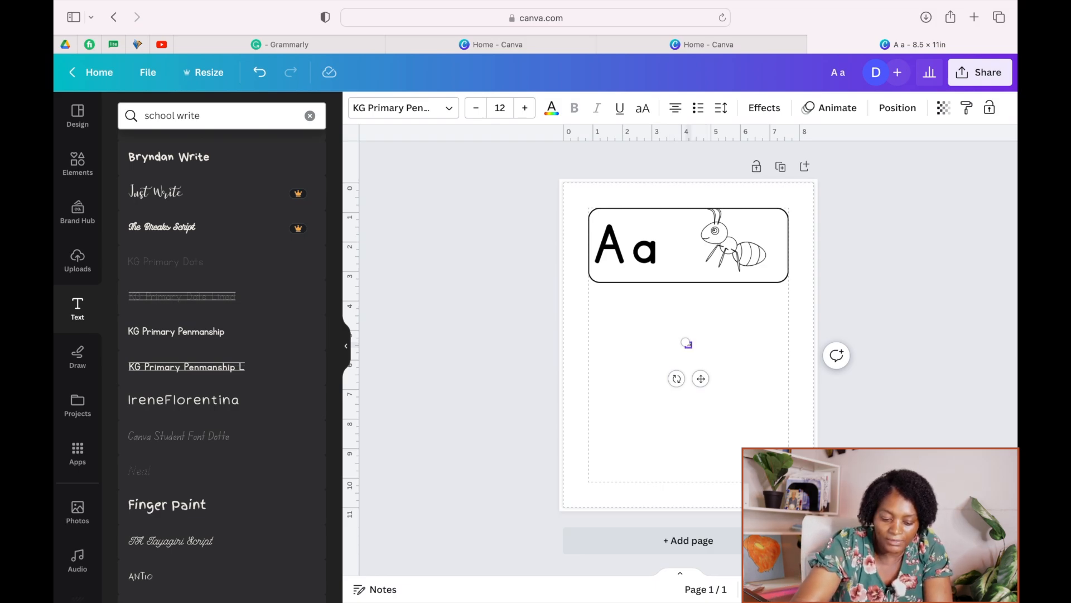
text(Ant)
- Enlarge the "Ant" text to font size 54.8 and place it centered beneath the ant illustration in the header
click(749, 351)
drag(680, 337, 717, 260)
drag(734, 273, 743, 272)
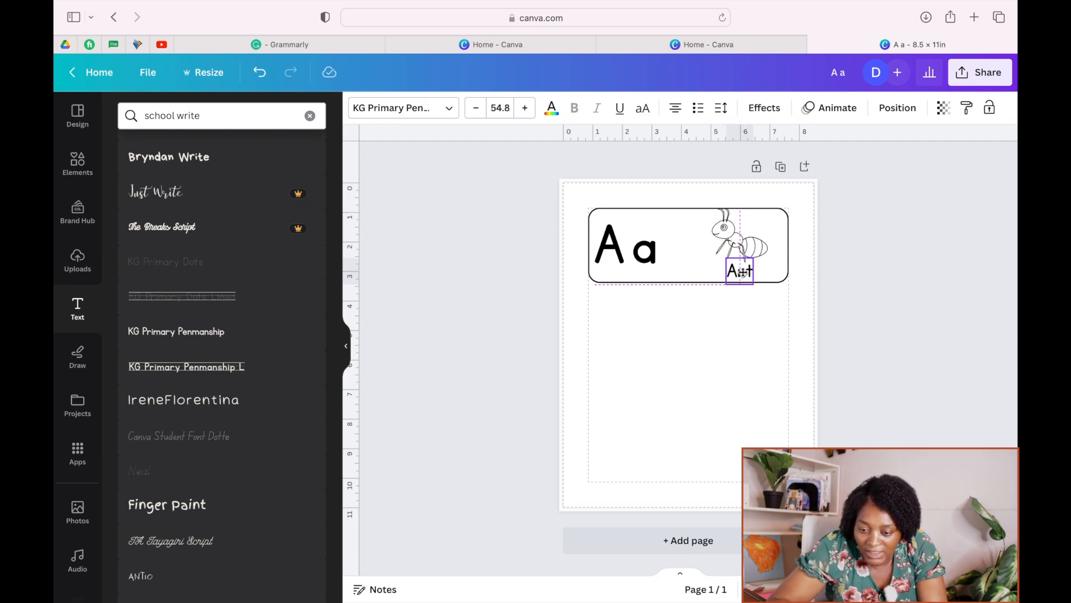
click(748, 343)
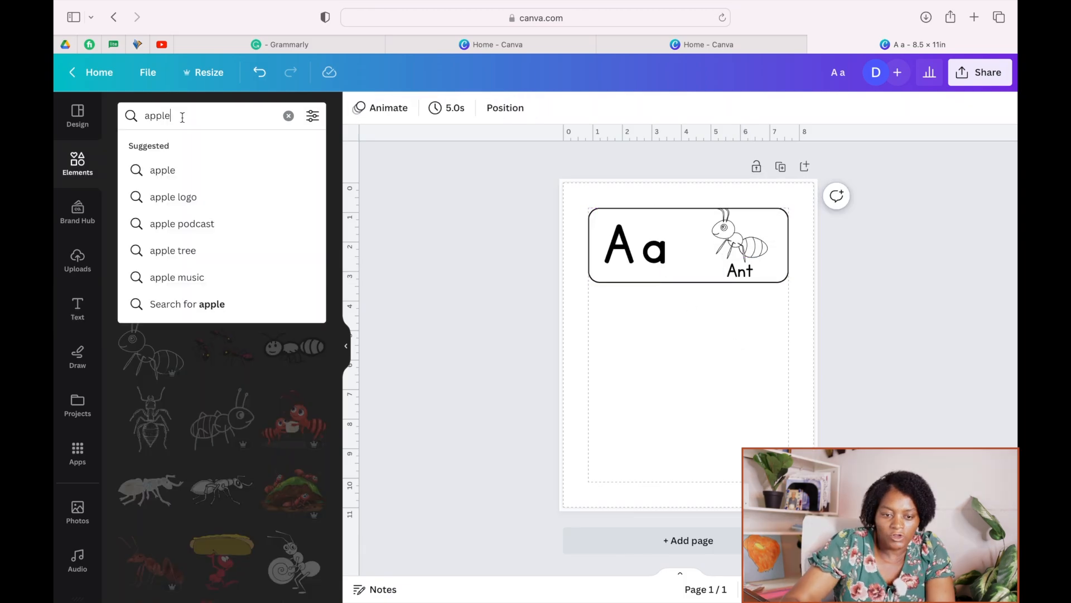
key(Return)
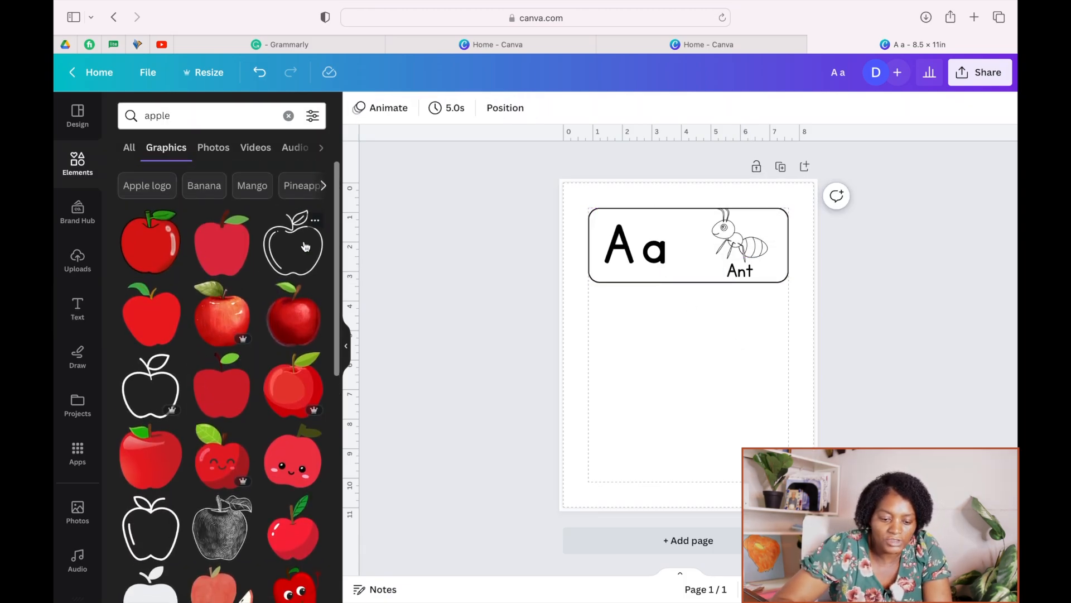
click(297, 247)
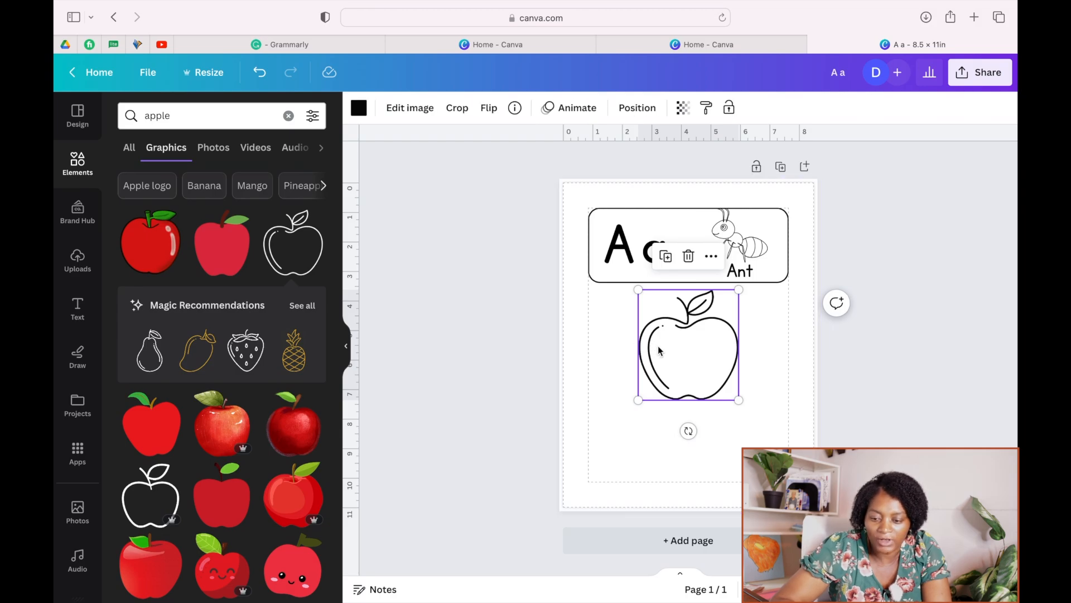
key(Delete)
scroll(185, 485, down, 2)
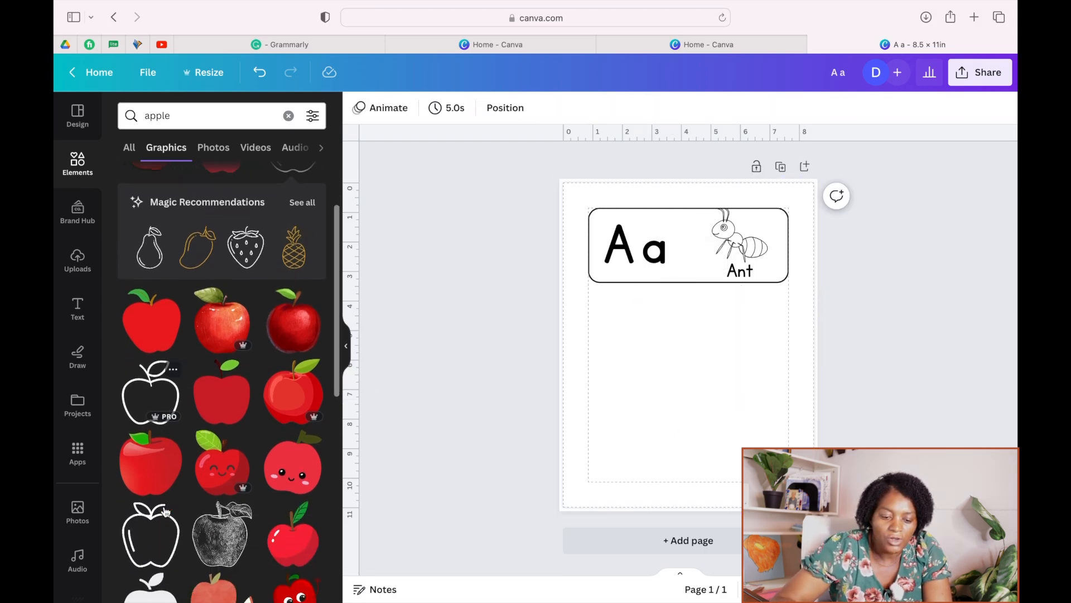
click(151, 516)
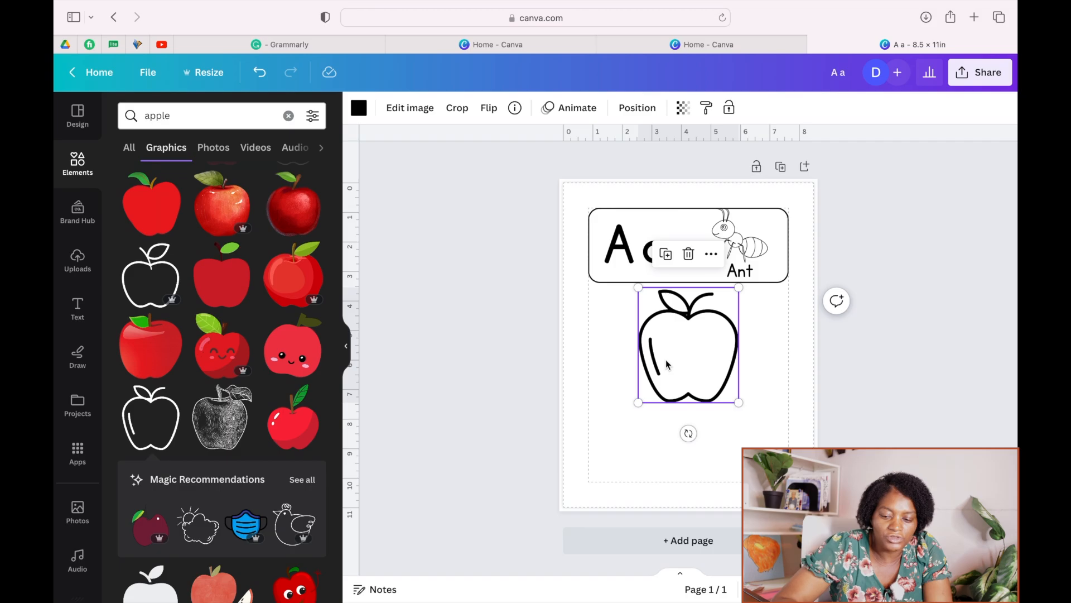
key(Delete)
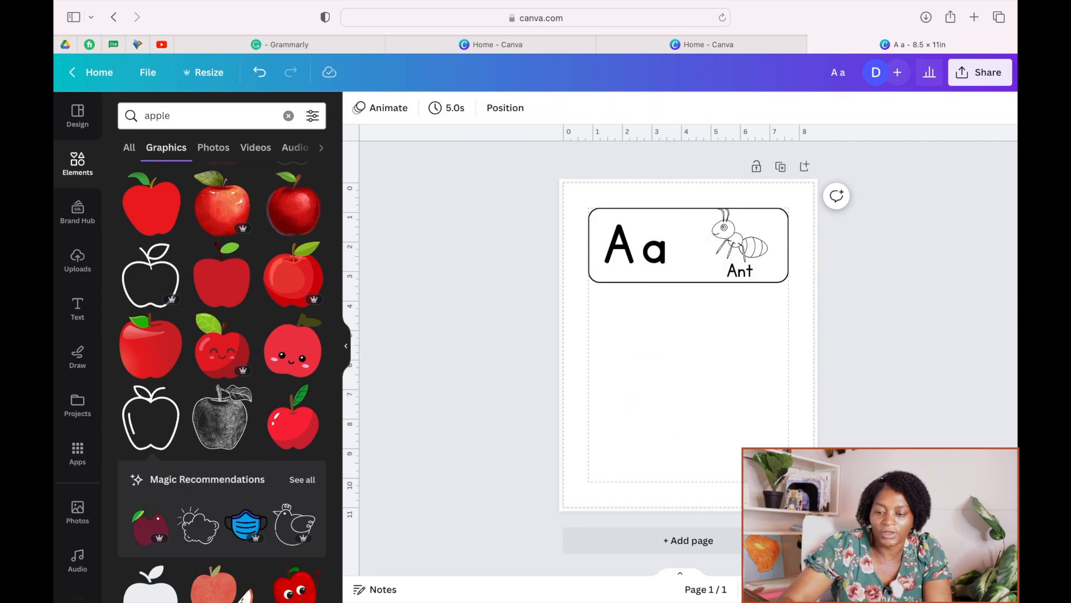
- Correct the font search to "school write" and add a KG Primary Dots Lined text box to the page
click(78, 306)
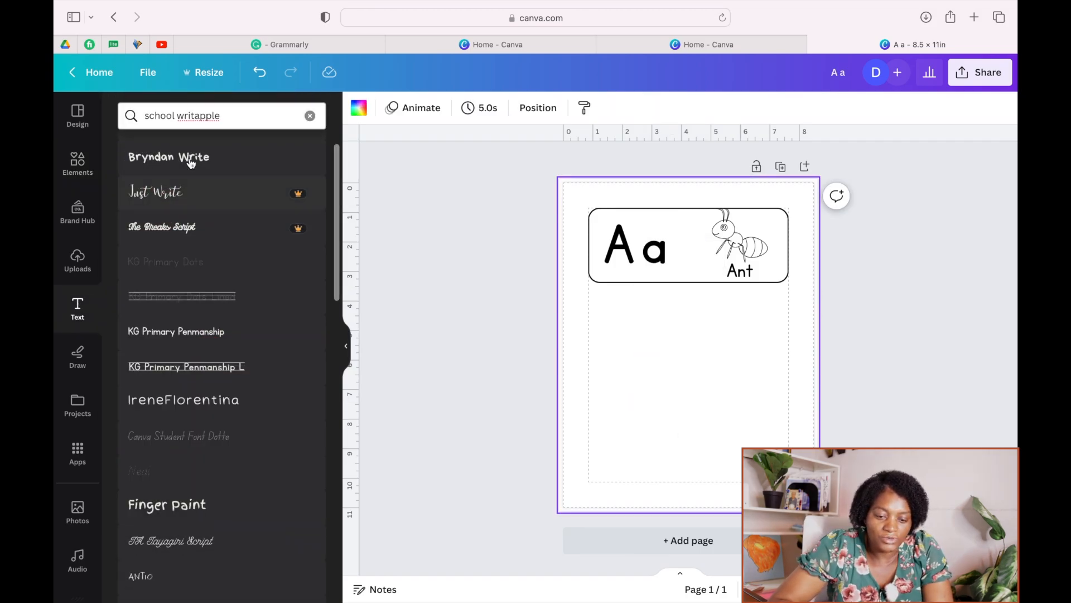
key(BackSpace)
key(BackSpace)
key(BackSpace)
key(BackSpace)
key(BackSpace)
text(e)
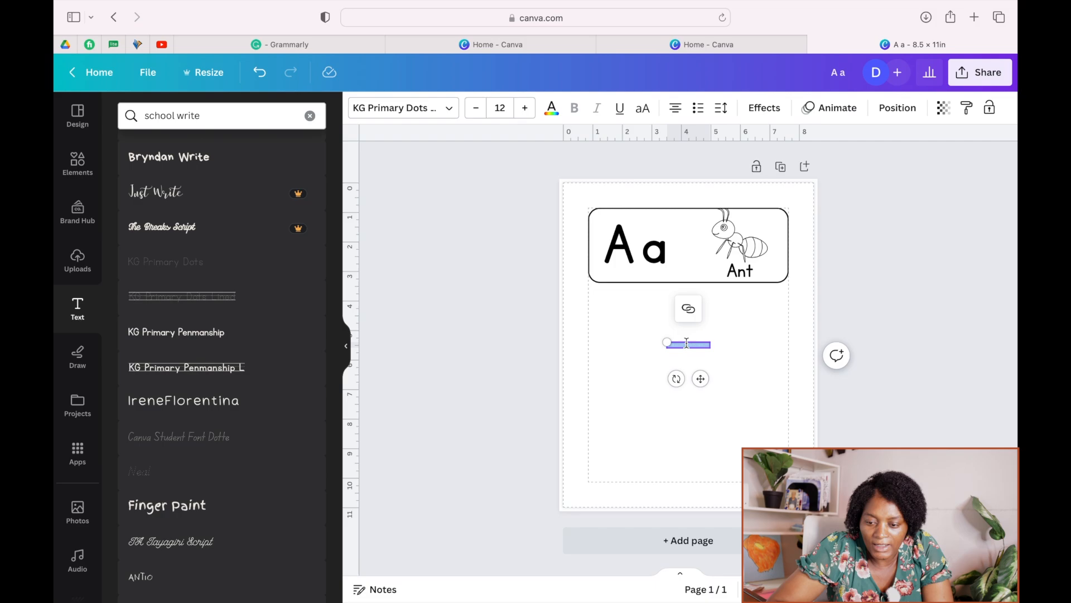
- Replace the dotted text box's placeholder with a row of six spaced capital A's and enlarge it to font size 68.3
click(686, 346)
key(cmd+a)
key(BackSpace)
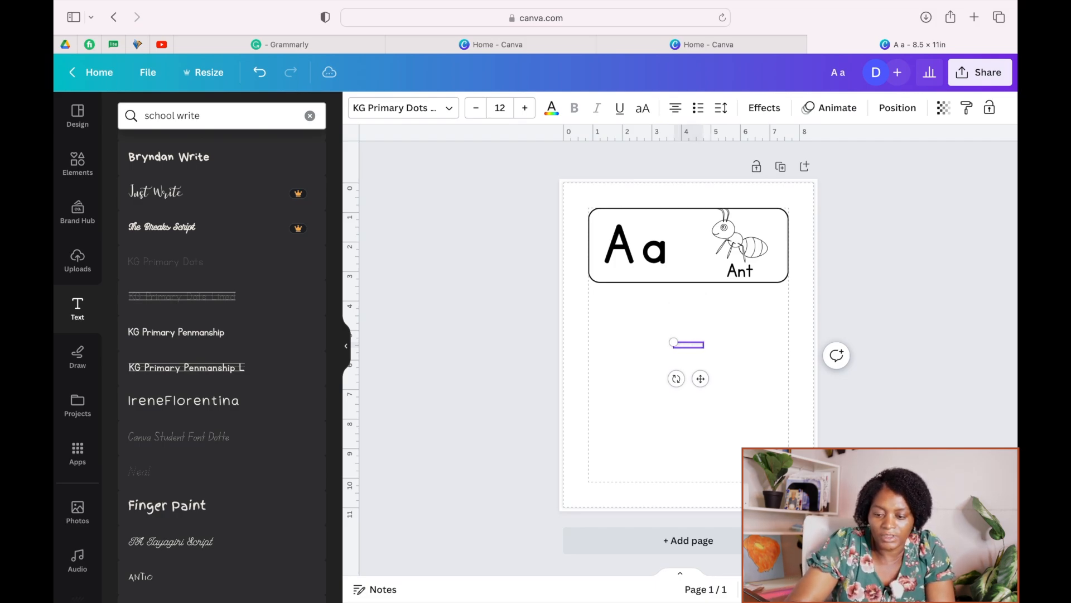
click(754, 437)
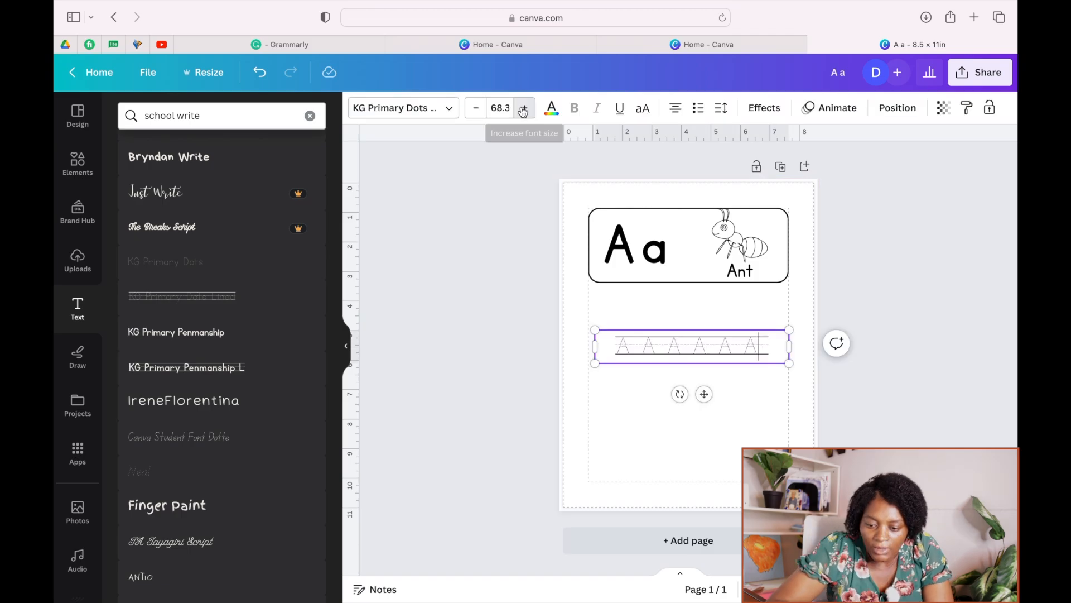
- Enlarge the row of capital A's to font size 87.8 and fit it directly below the header rectangle at the same width
click(524, 111)
click(524, 111)
click(524, 111)
click(523, 111)
click(523, 111)
click(523, 111)
click(524, 111)
click(523, 111)
click(523, 111)
click(524, 111)
click(523, 111)
click(524, 111)
click(524, 111)
click(523, 112)
click(524, 111)
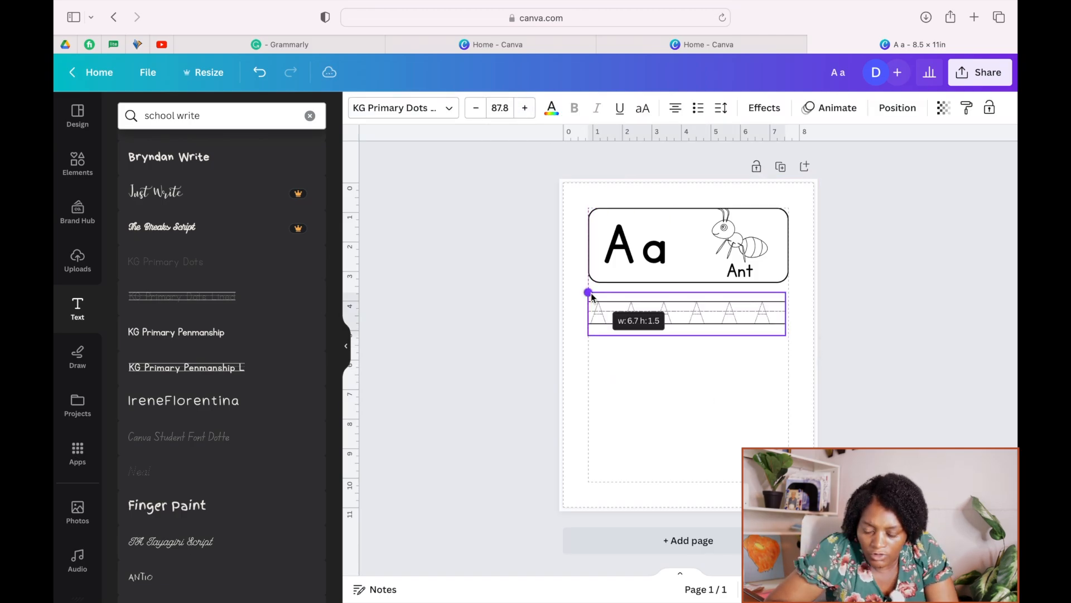
drag(591, 294, 590, 293)
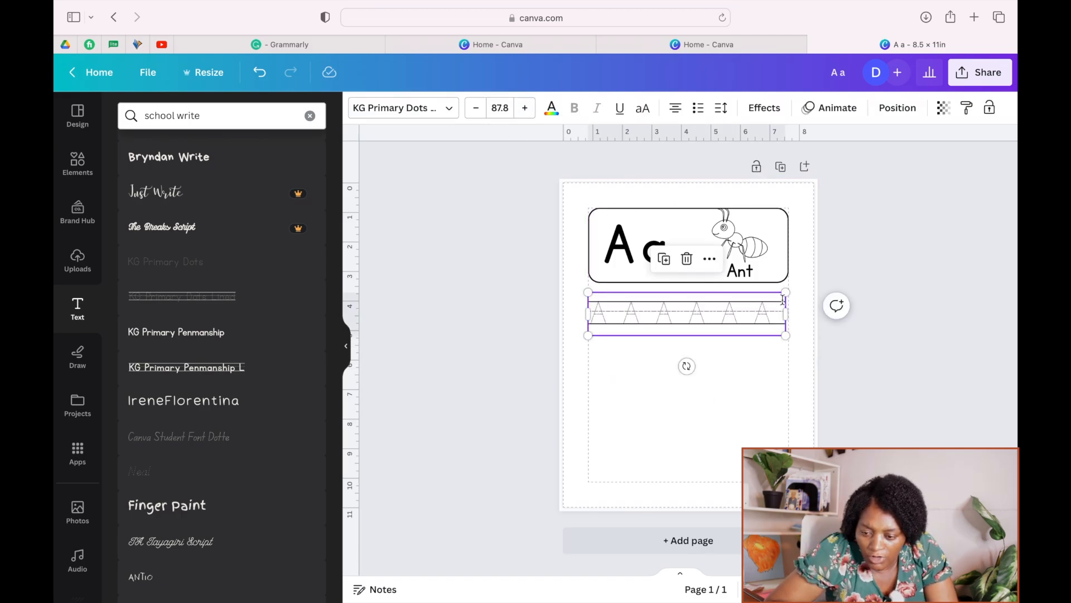
drag(787, 295, 789, 296)
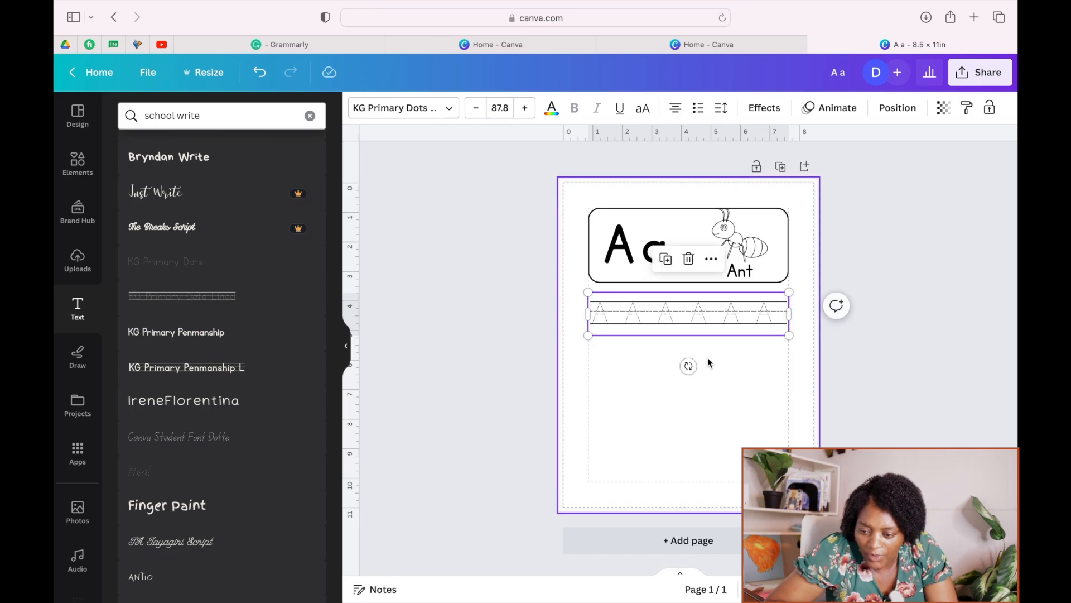
- Duplicate the row of capital A's and stack the copies below it to make five tracing rows
click(710, 394)
click(702, 320)
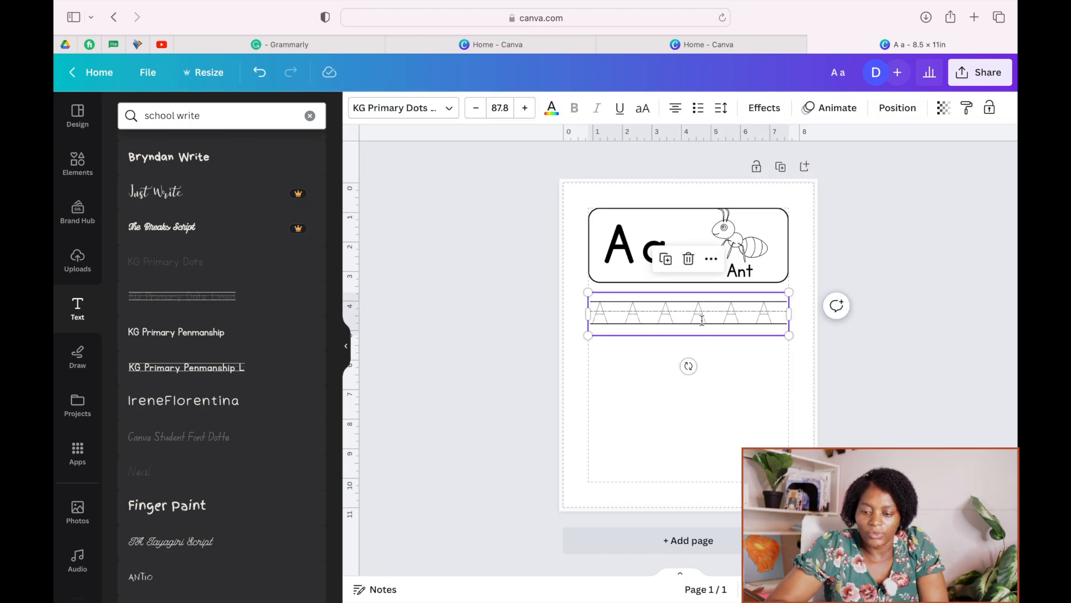
key(super+d)
mouse_move(702, 320)
mouse_down()
mouse_move(703, 363)
mouse_move(699, 354)
mouse_up()
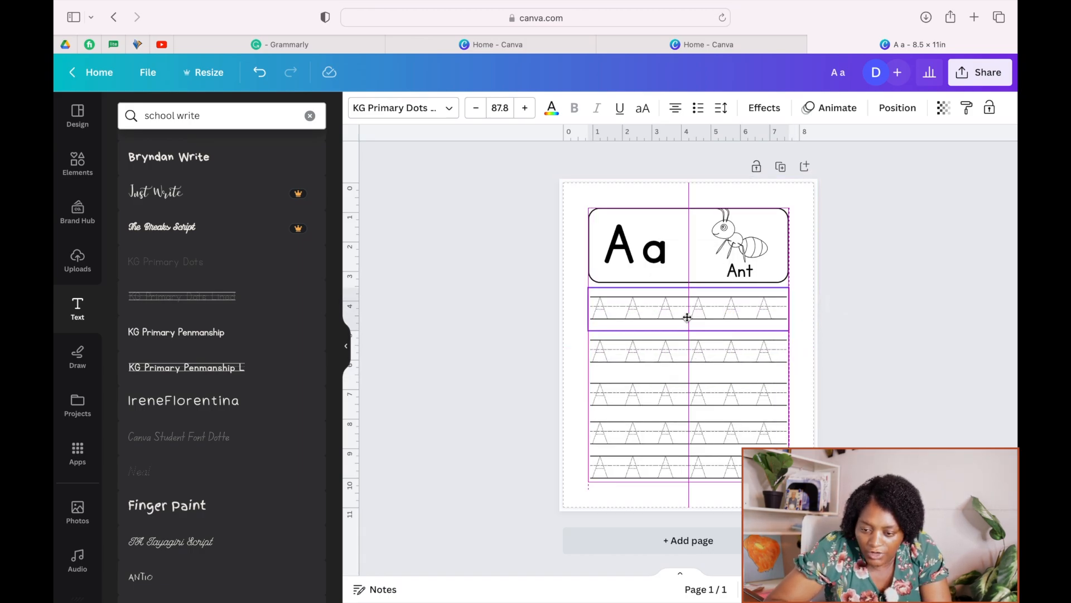
- Adjust the vertical positions of the tracing rows so they are evenly spaced below the header
click(687, 346)
drag(687, 318, 688, 341)
drag(678, 392, 676, 385)
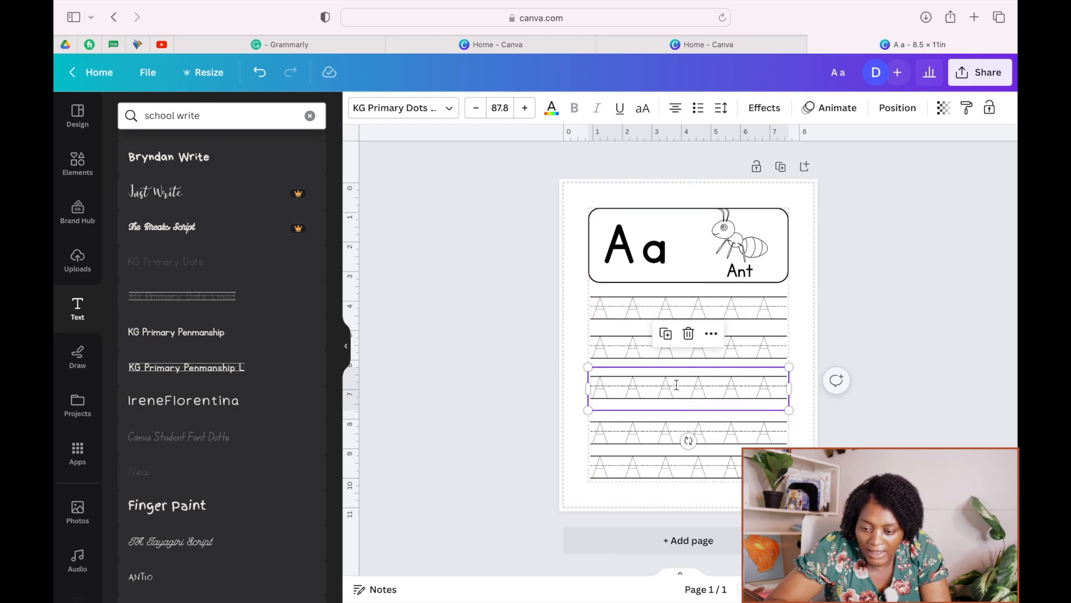
drag(676, 432, 675, 423)
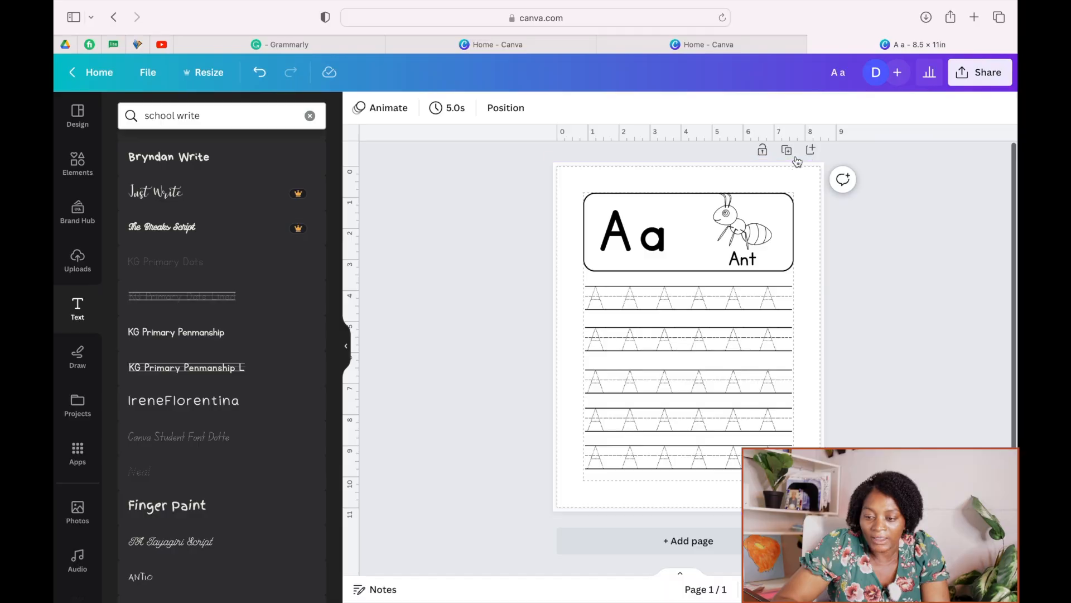
- Duplicate the worksheet page and delete every tracing row on the copy except the first
click(788, 149)
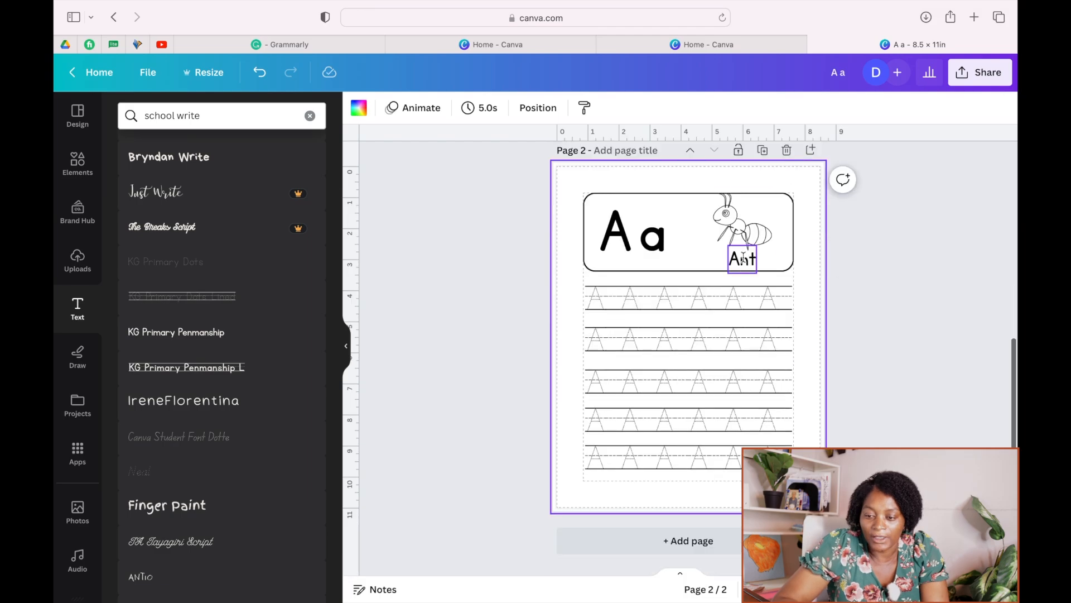
scroll(714, 334, up, 2)
click(688, 411)
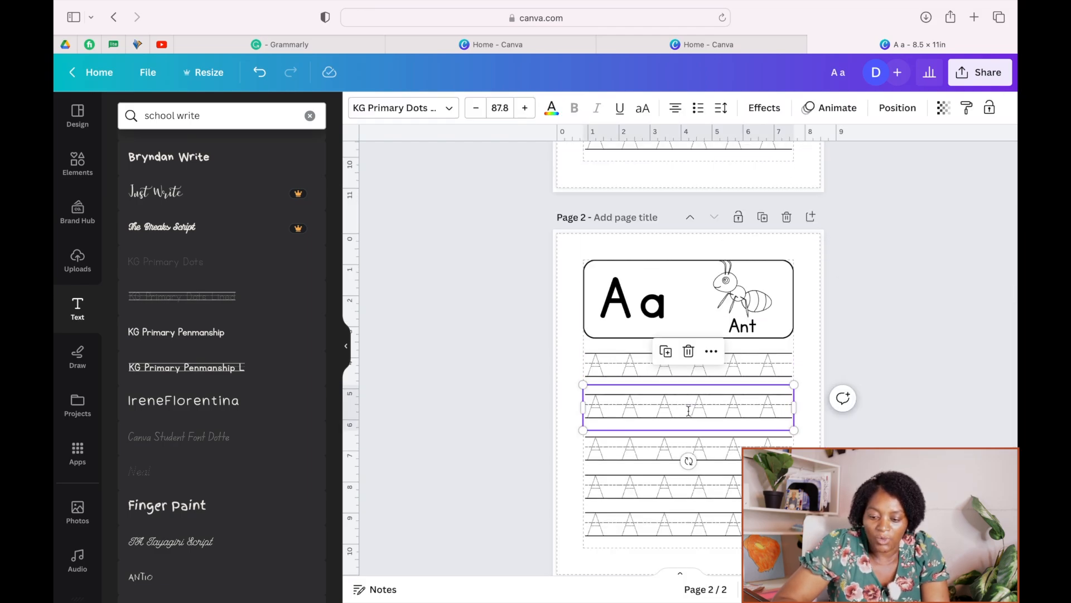
key(Delete)
click(692, 445)
key(Delete)
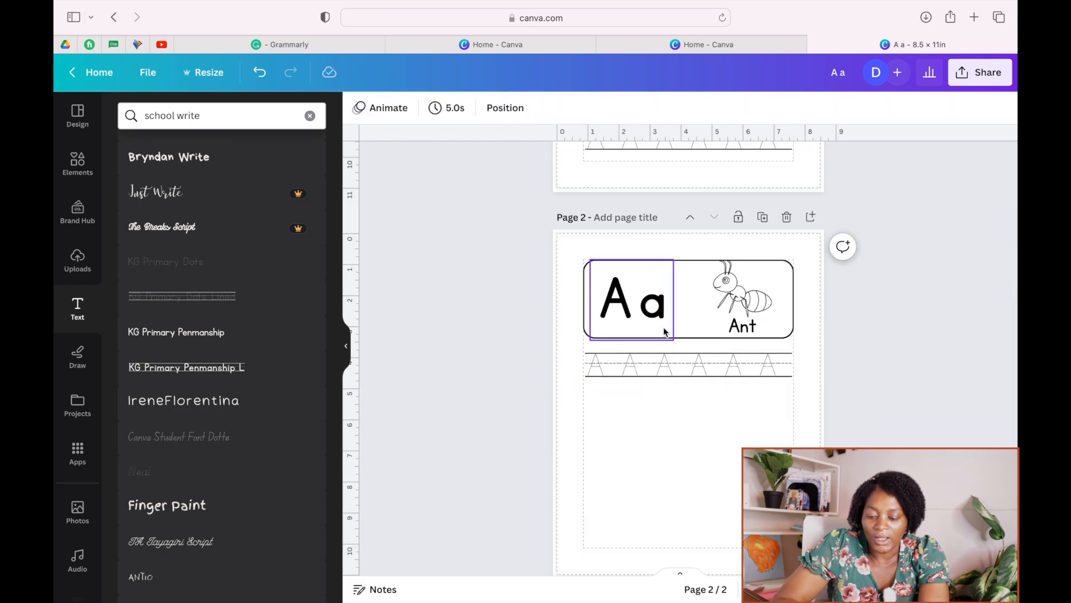
- Change the remaining tracing row on the duplicated page to alternate capital and lowercase letters, "A a A a A a"
click(642, 360)
click(641, 360)
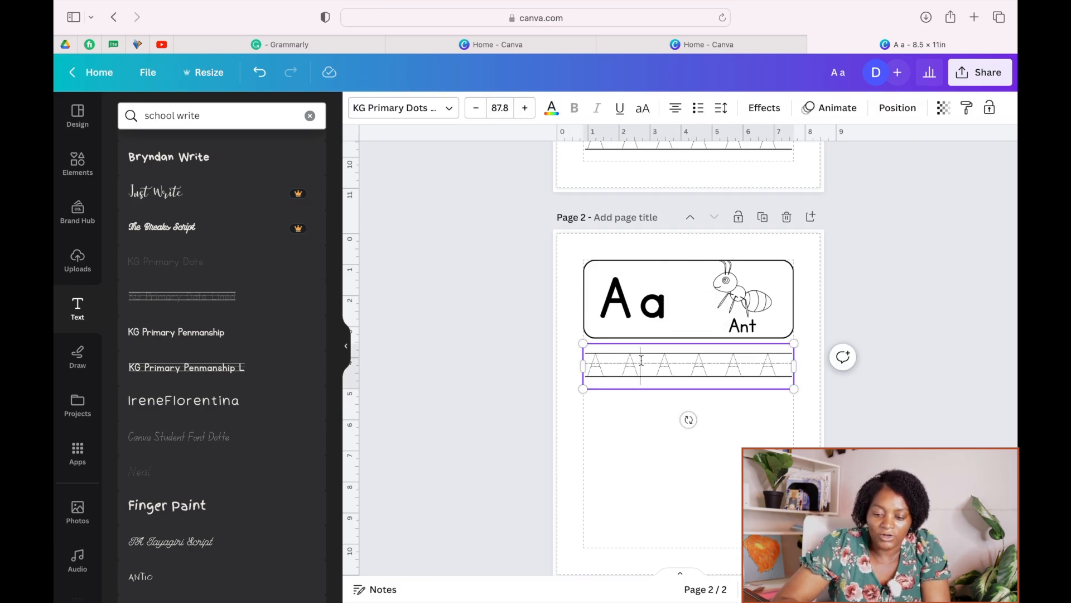
key(BackSpace)
text(a)
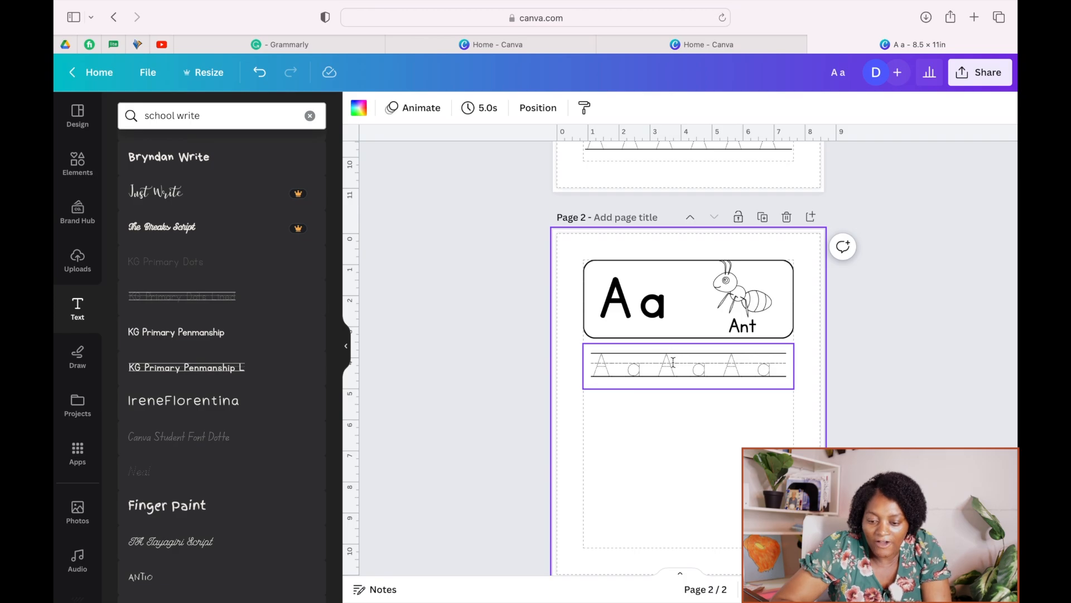
- Duplicate the alternating "A a" row and place the copy directly below the original
click(673, 371)
key(super+d)
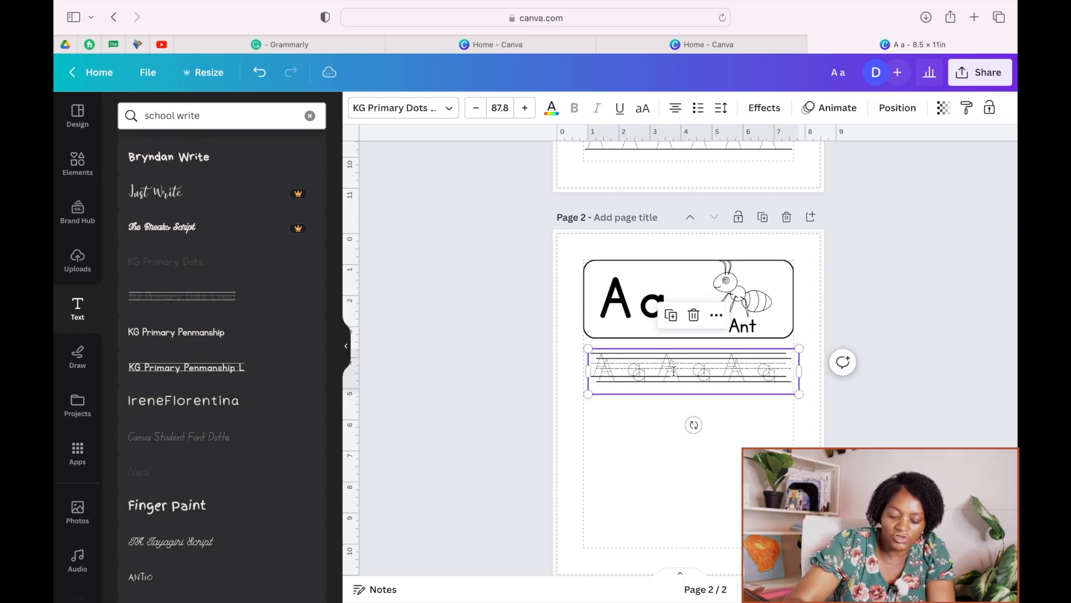
drag(674, 371, 670, 411)
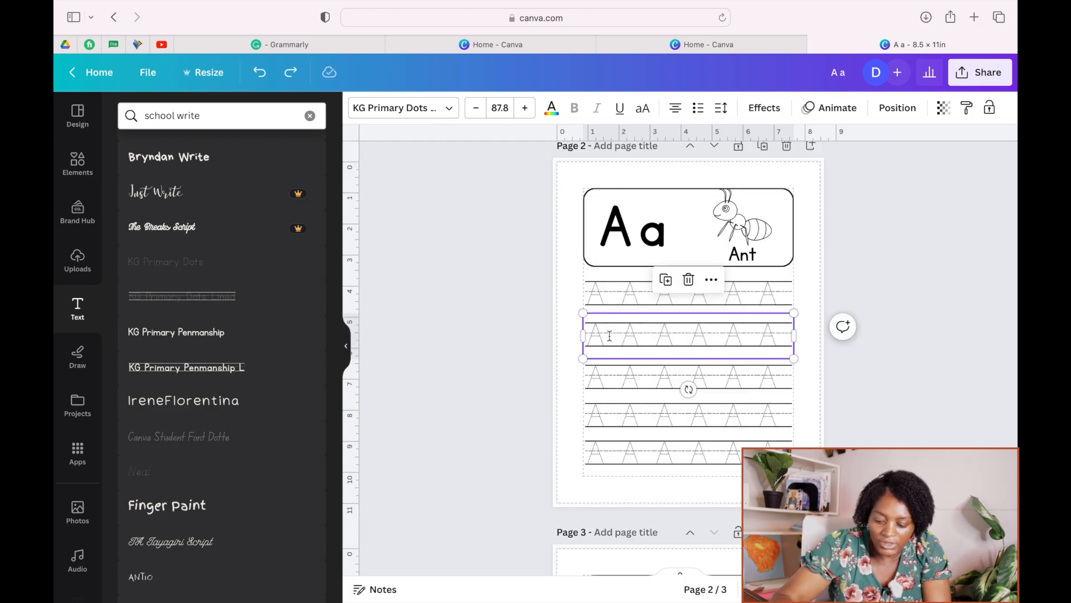
- On page 2 of three, replace the second row with seven lowercase a's and delete the three rows below it
double_click(610, 335)
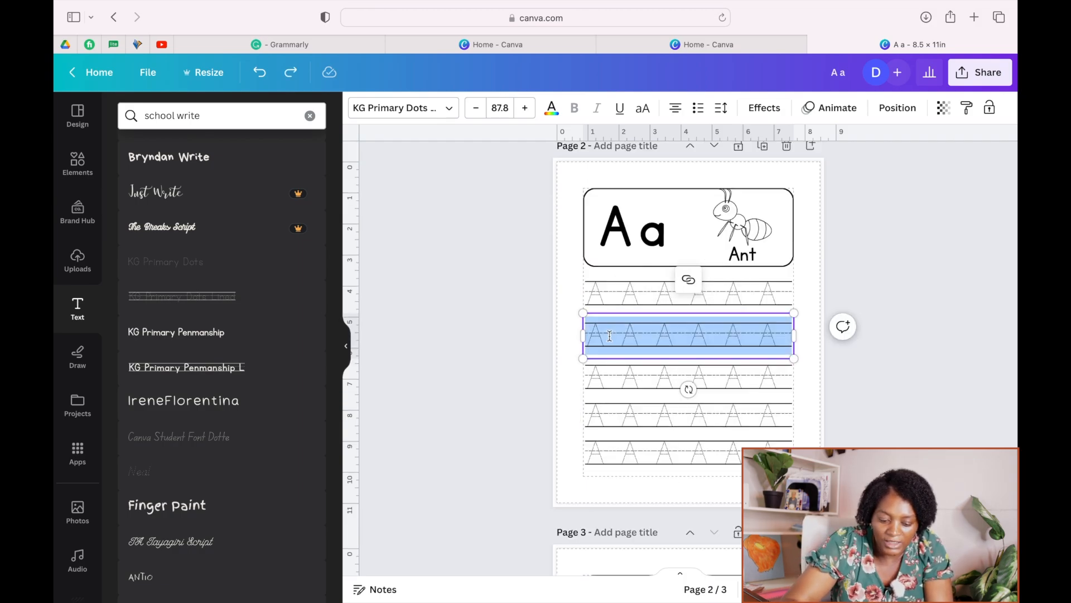
text(a a a a a a a)
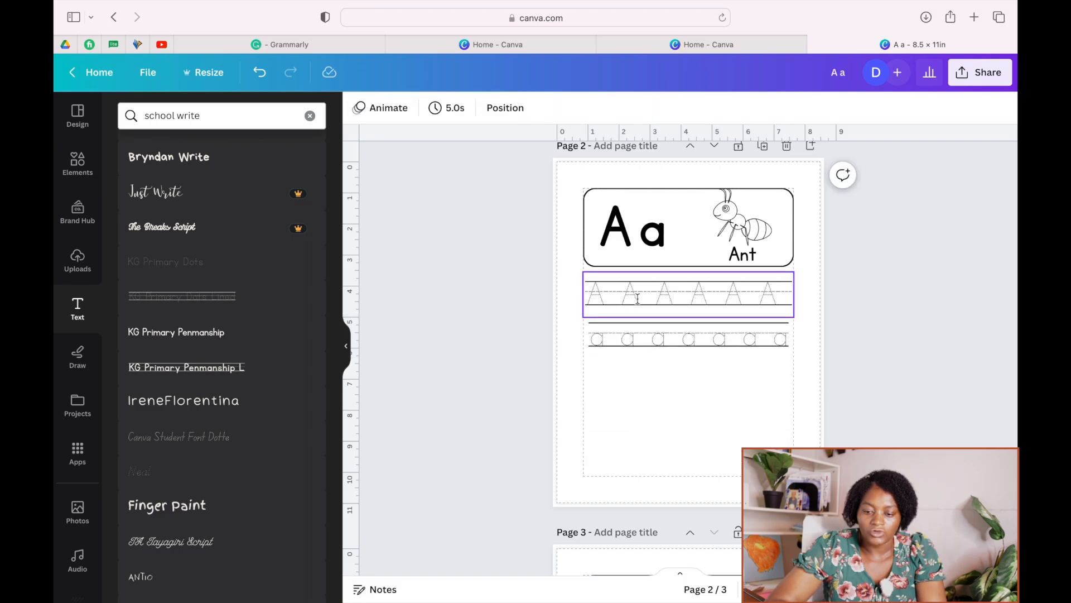
- Copy the uppercase and lowercase tracing rows together and place the copies directly below them on page 2
click(664, 406)
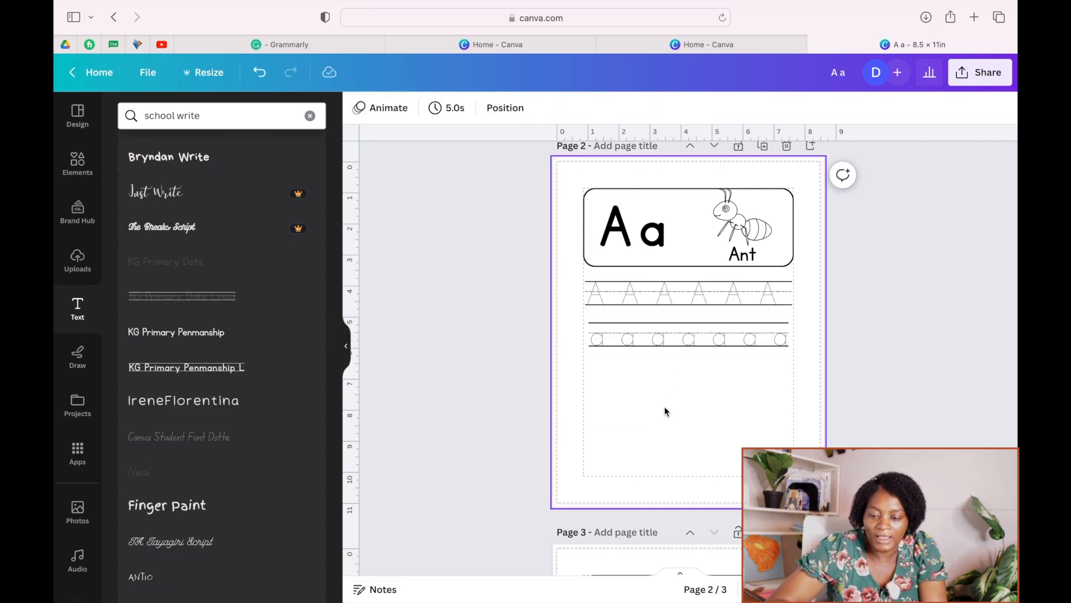
click(652, 300)
shift+click(673, 340)
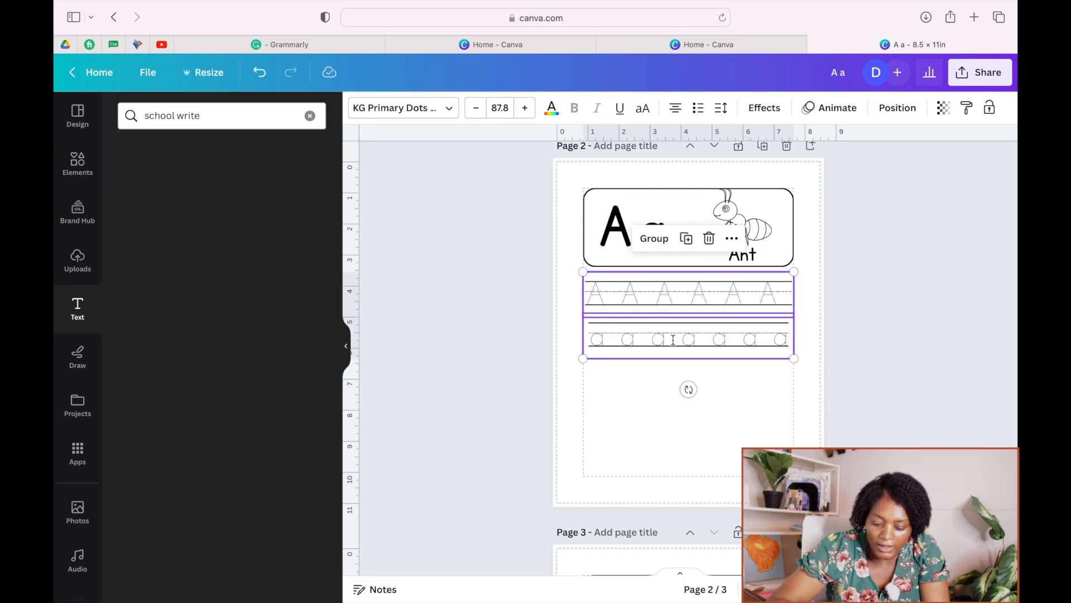
drag(673, 340, 671, 420)
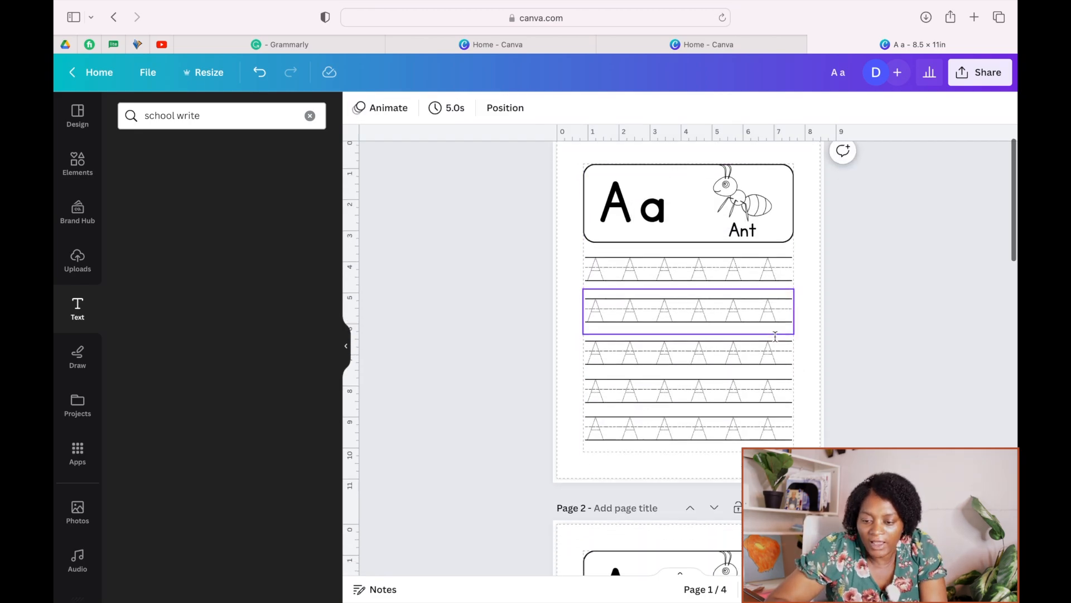
- Duplicate page 4, the worksheet with the five alternating "A a" rows
scroll(772, 335, down, 10)
scroll(731, 352, down, 6)
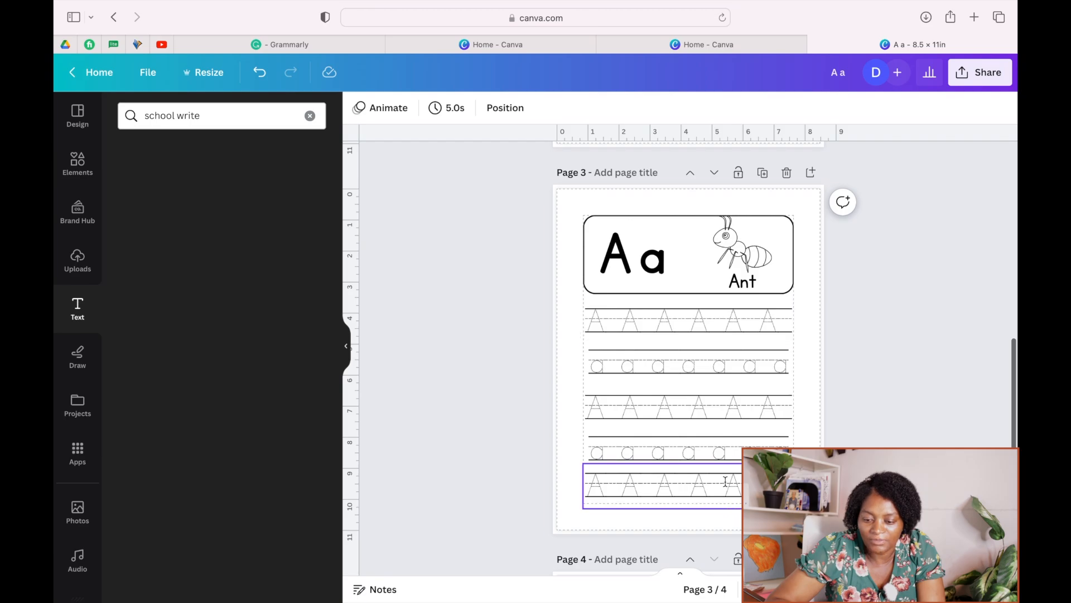
scroll(724, 481, down, 6)
scroll(704, 467, down, 1)
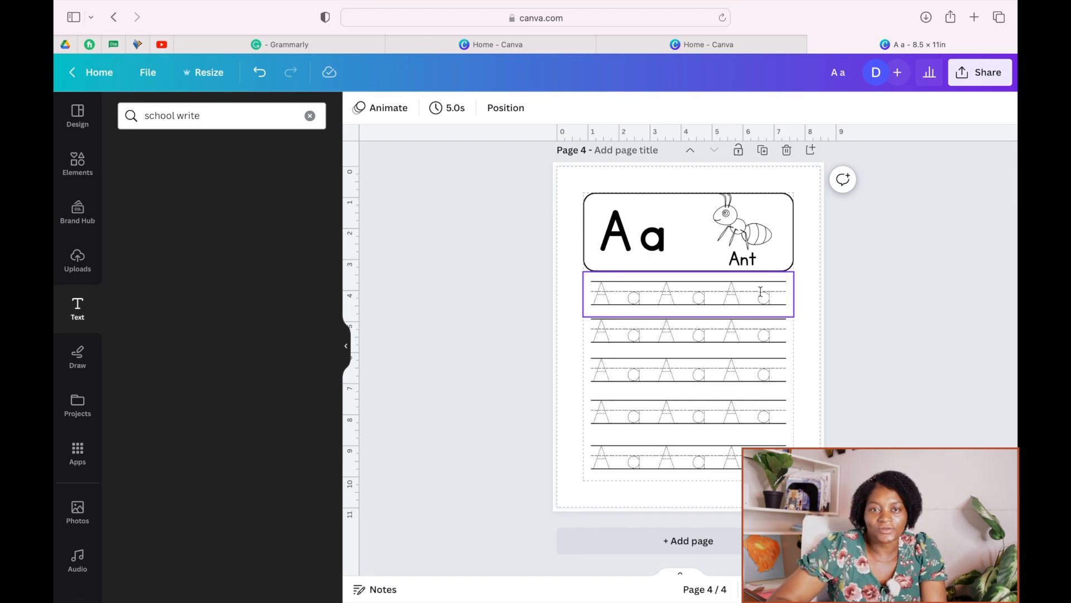
click(762, 150)
- Apply the Hollow text effect to the large "A a" header letters on page 5
click(648, 237)
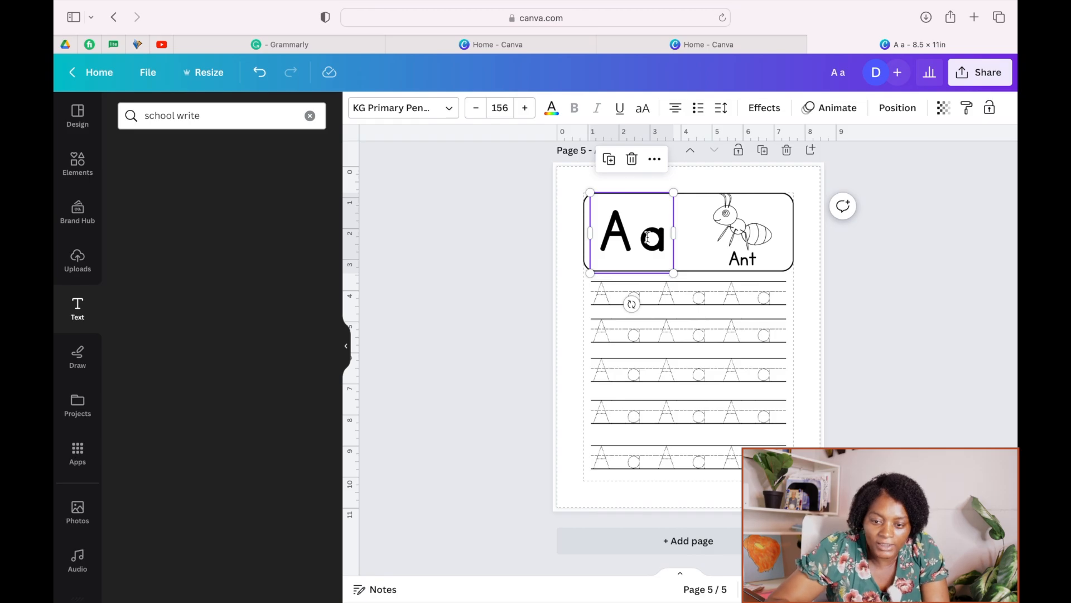
click(764, 108)
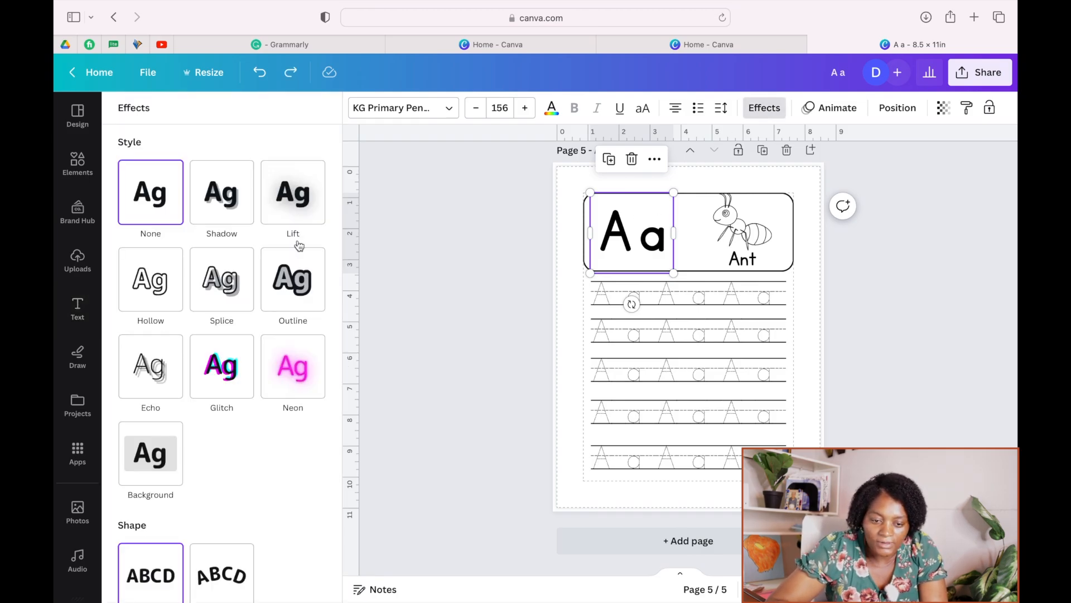
click(155, 288)
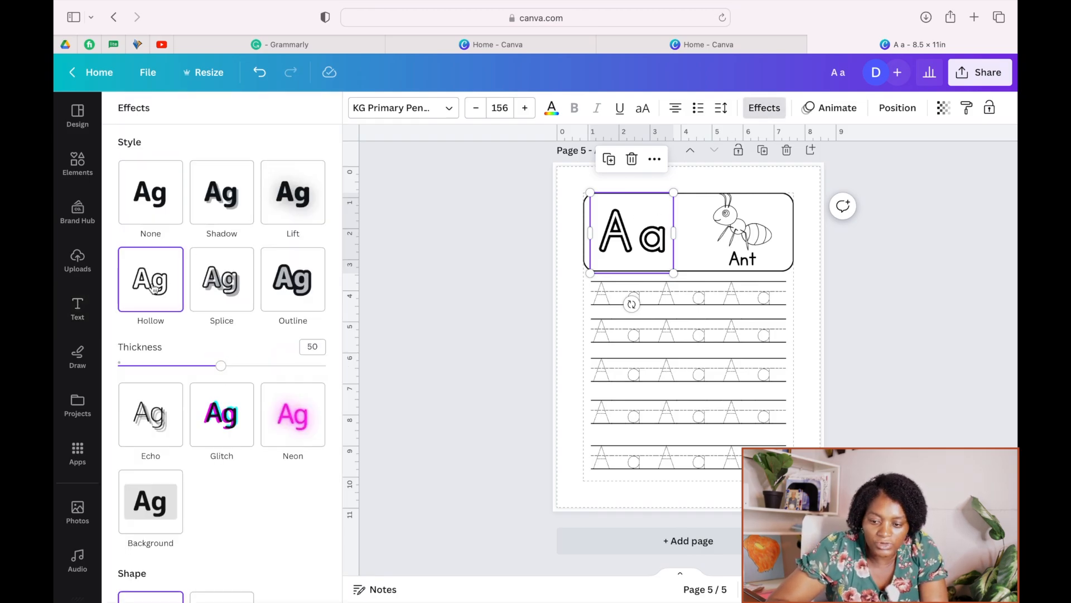
click(642, 334)
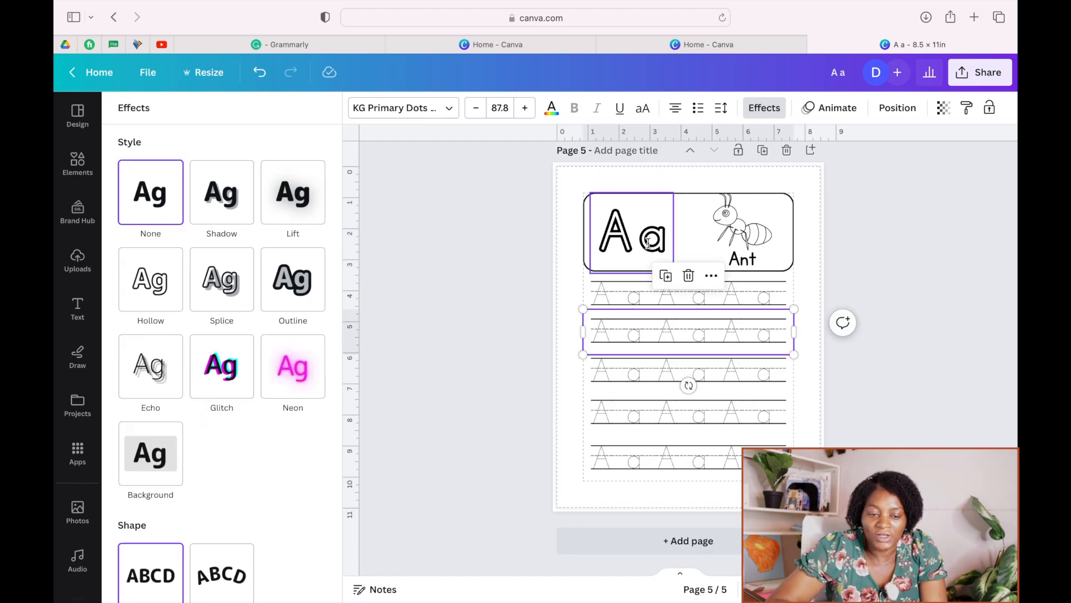
- Search the elements for "line arrow", add the thin straight arrow to page 5 and move it up to the header letters
click(78, 165)
click(188, 116)
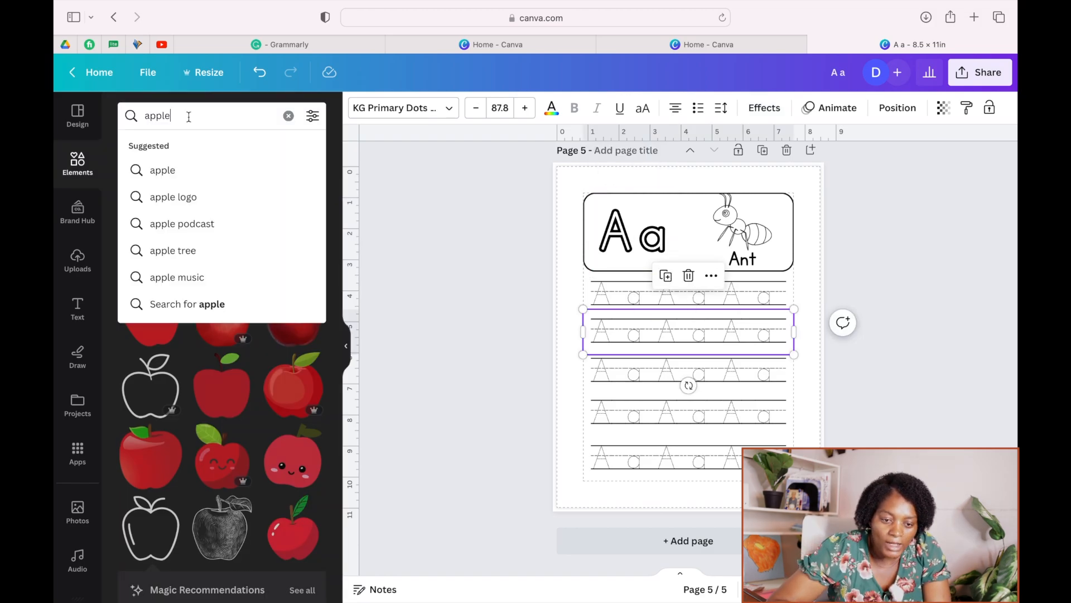
key(ctrl+a)
text(line arrow)
key(Return)
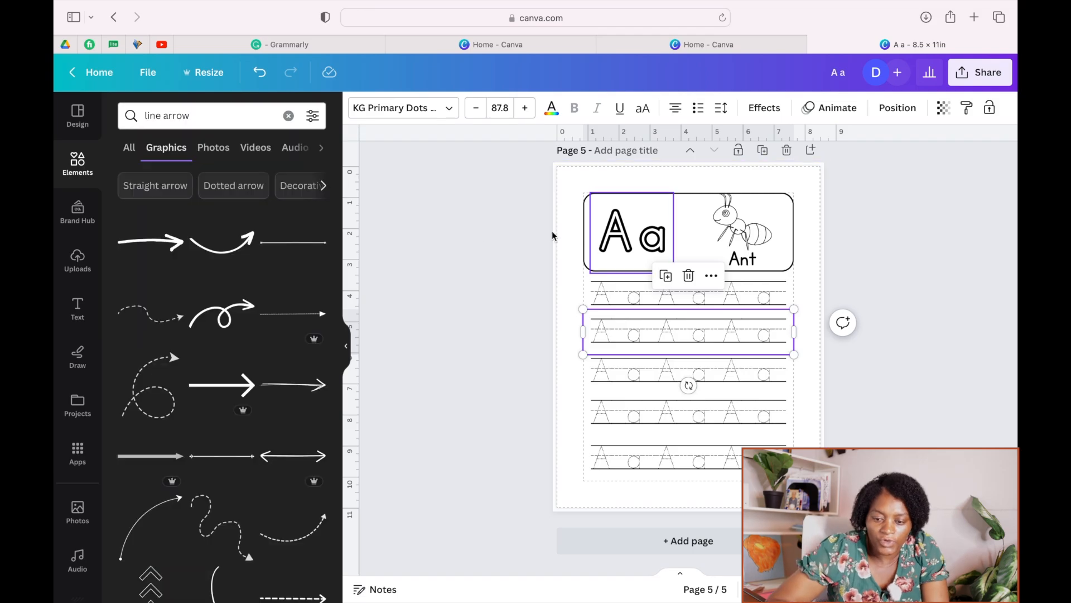
click(304, 318)
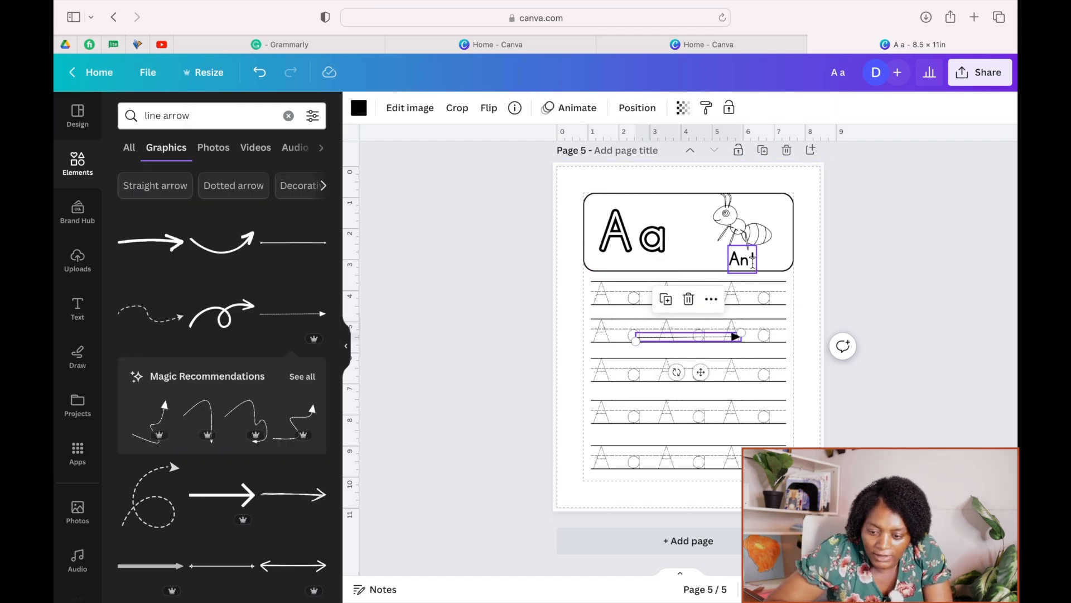
mouse_move(700, 334)
mouse_down()
mouse_move(641, 208)
mouse_move(636, 231)
mouse_move(679, 218)
mouse_move(651, 248)
mouse_up()
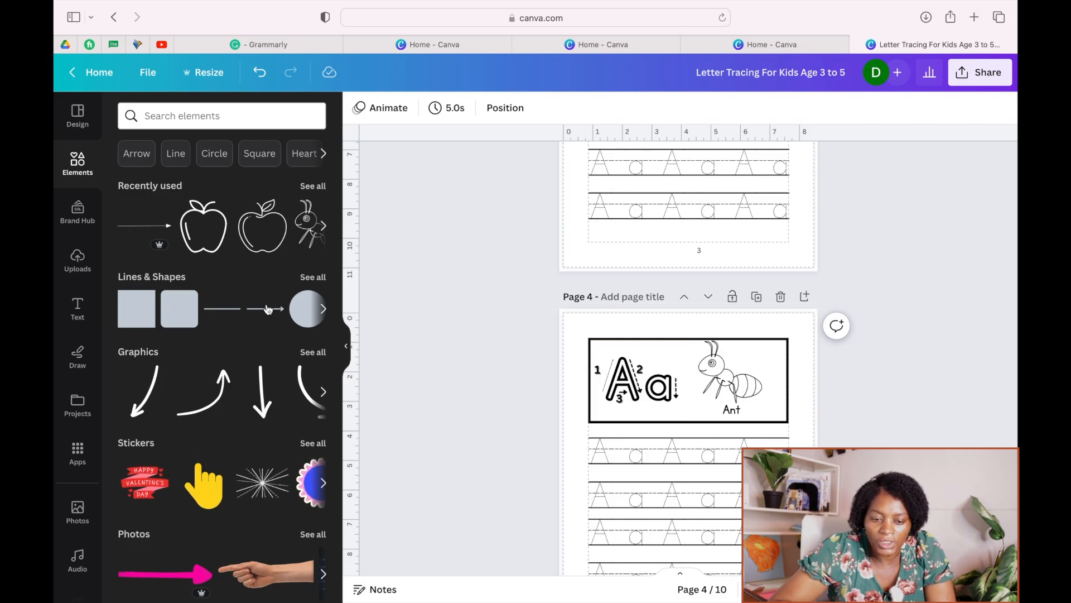
- Try to add a subheading text box with the stroke number 1 on page 4 of the Letter Tracing design
click(79, 306)
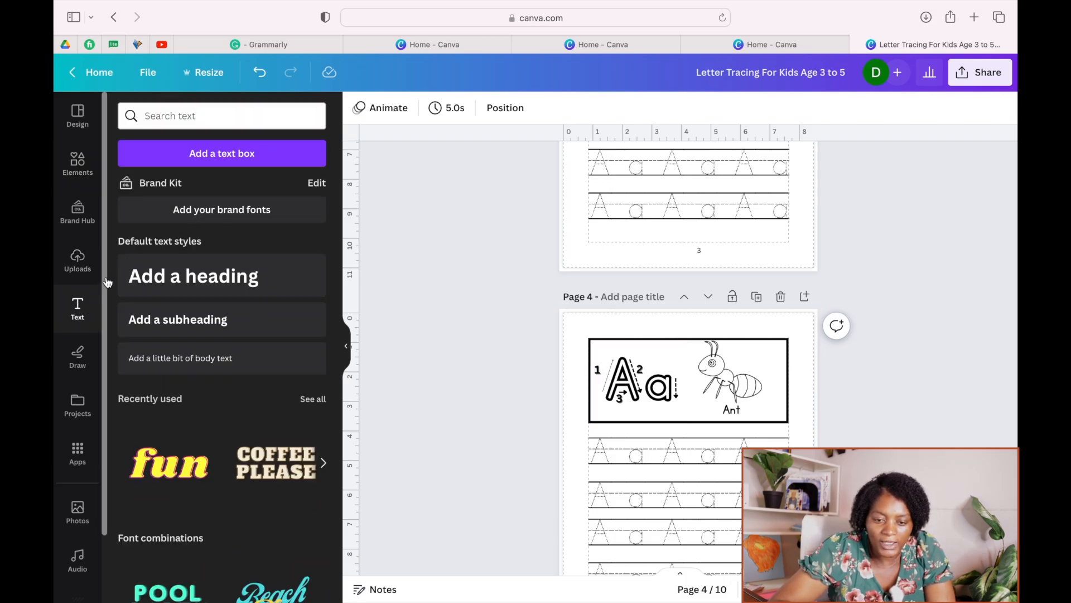
click(192, 322)
click(658, 449)
key(super+a)
text(1)
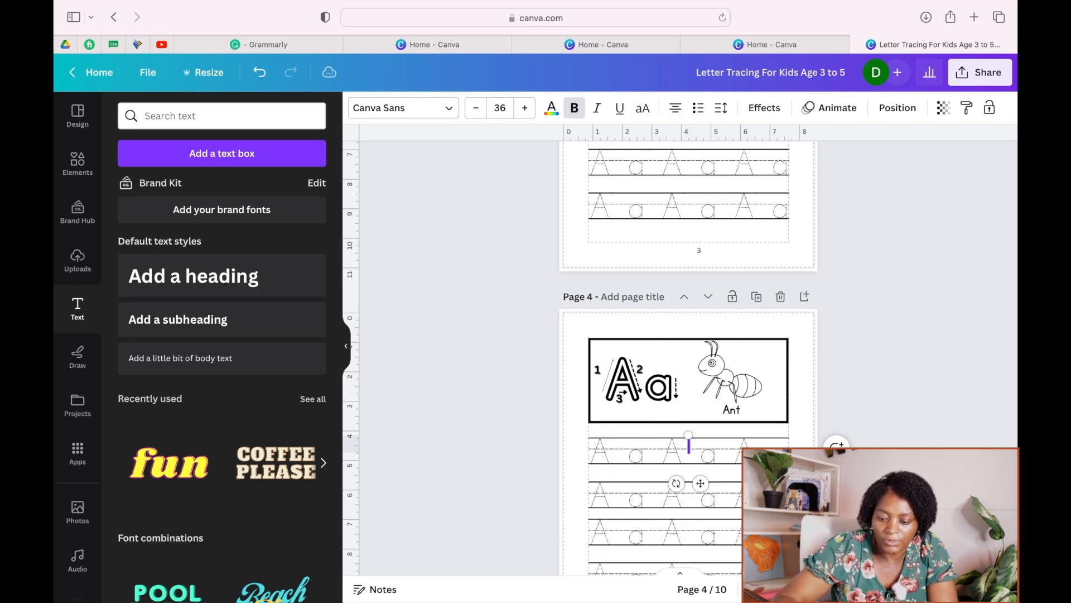
click(841, 354)
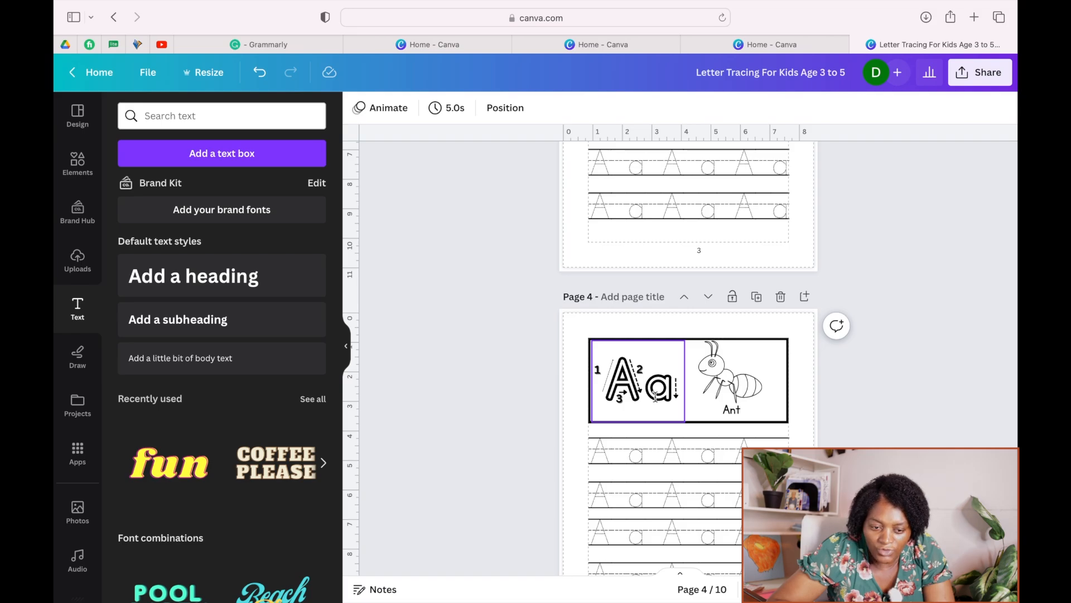
- Add a curved arrow from the elements along the lower-left curve of the lowercase a in the page 4 header
click(82, 159)
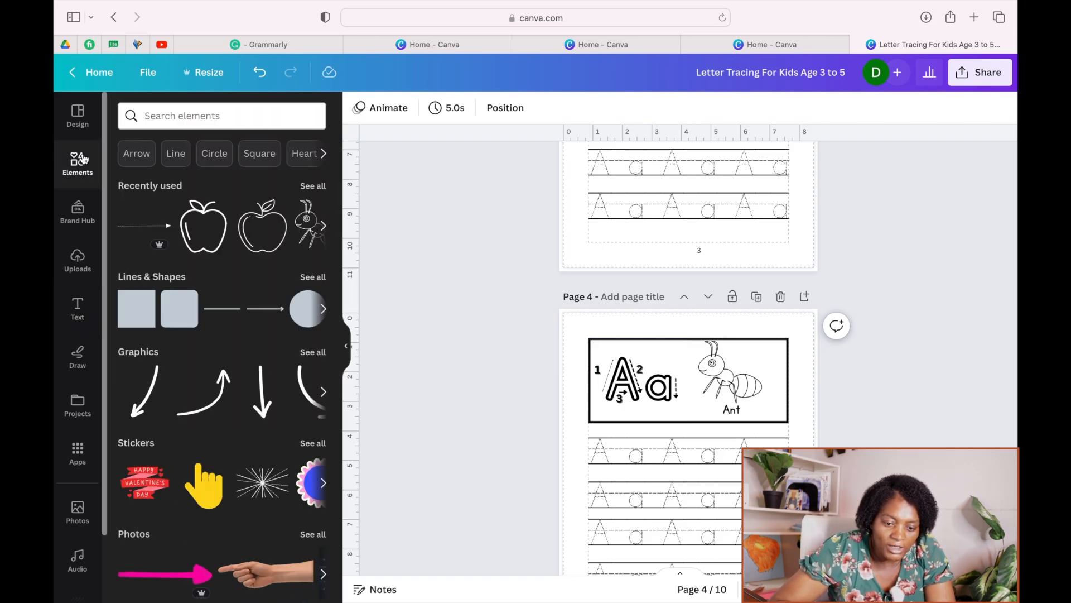
click(215, 115)
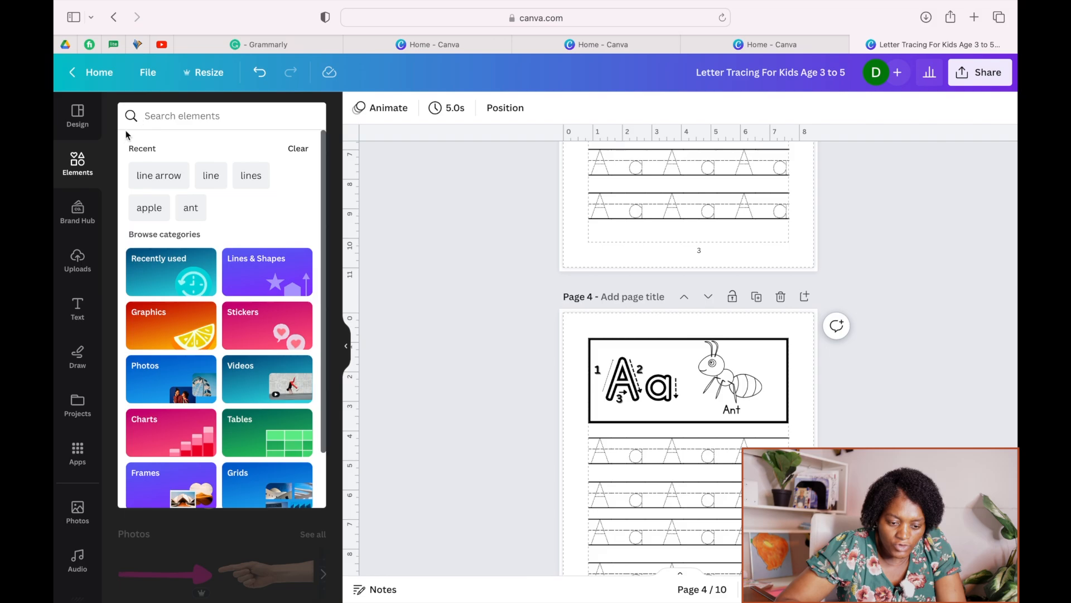
click(83, 157)
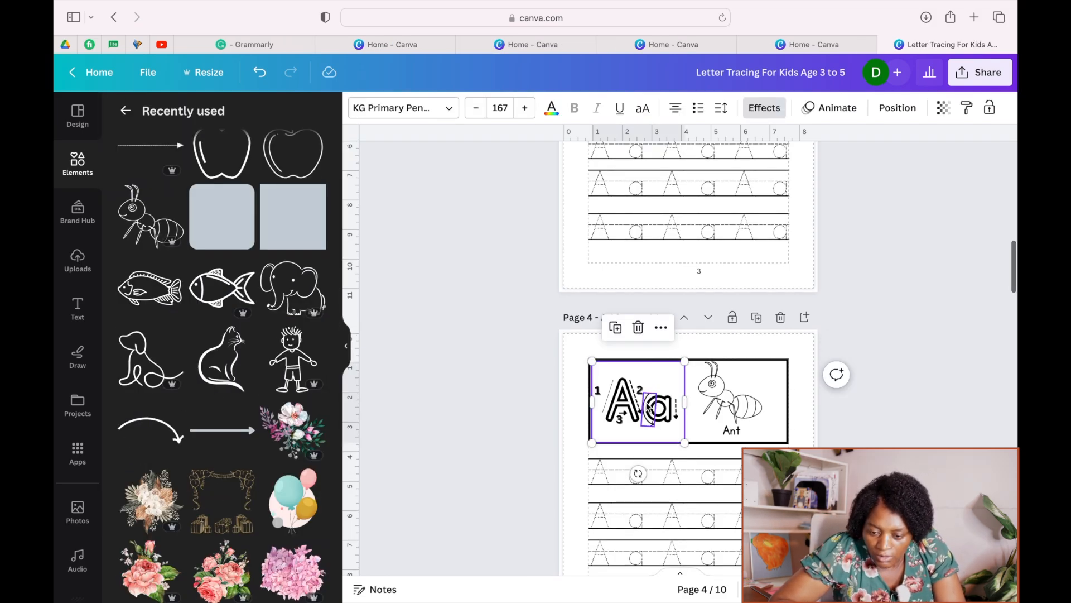
click(703, 422)
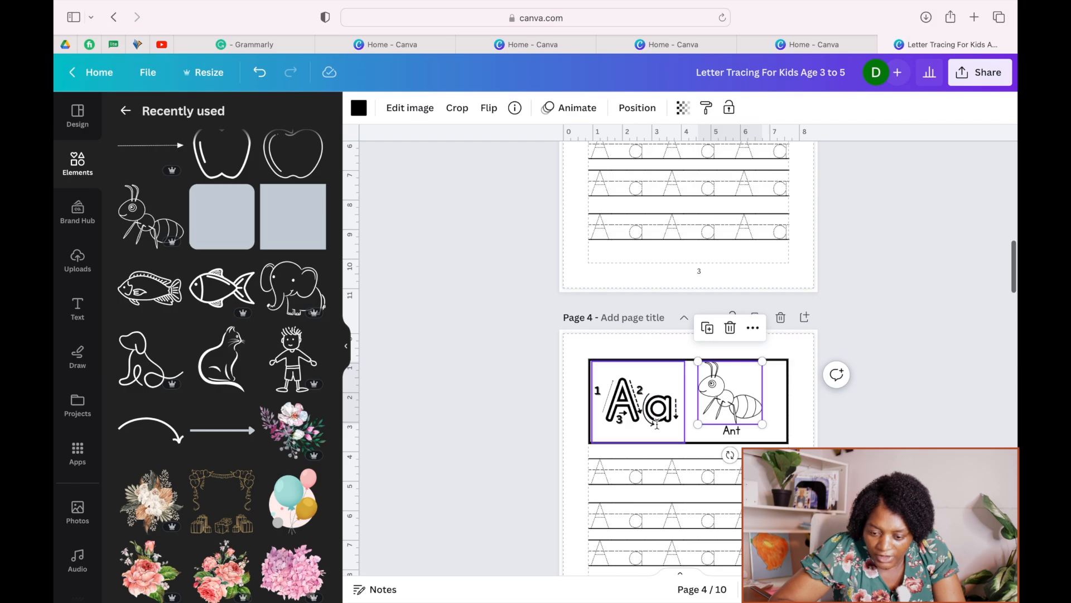
- Inspect the line style and weight settings of the stroke arrow beside the capital A in the page 4 header
click(635, 386)
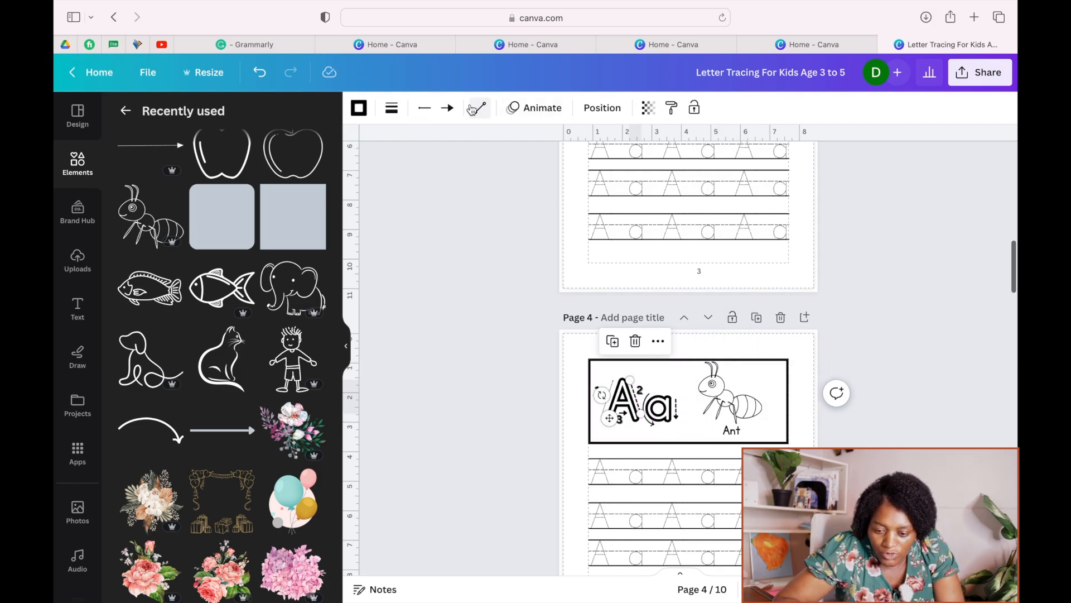
click(636, 402)
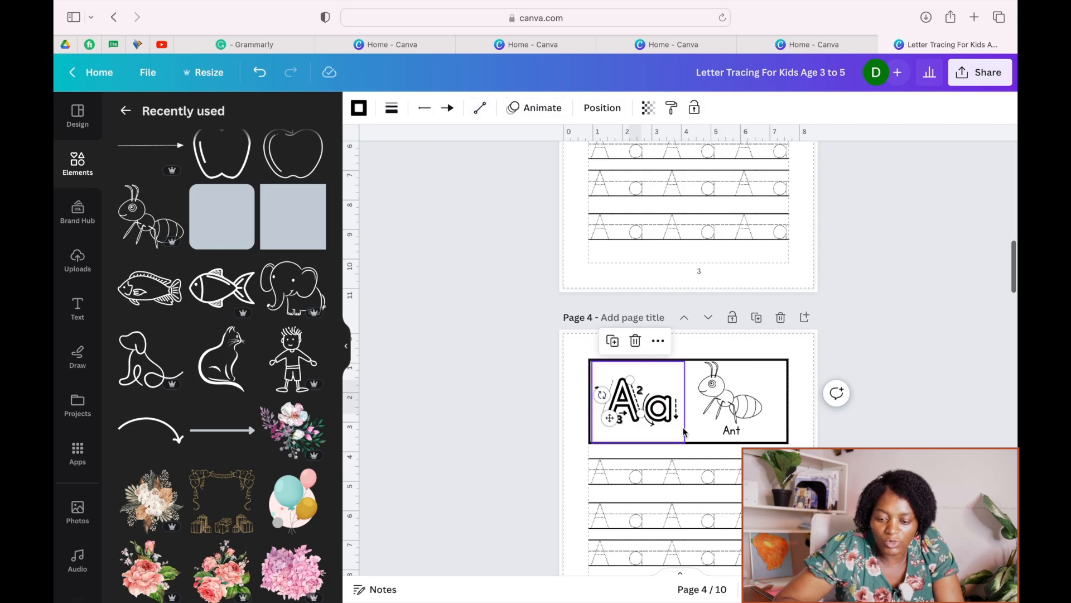
click(640, 408)
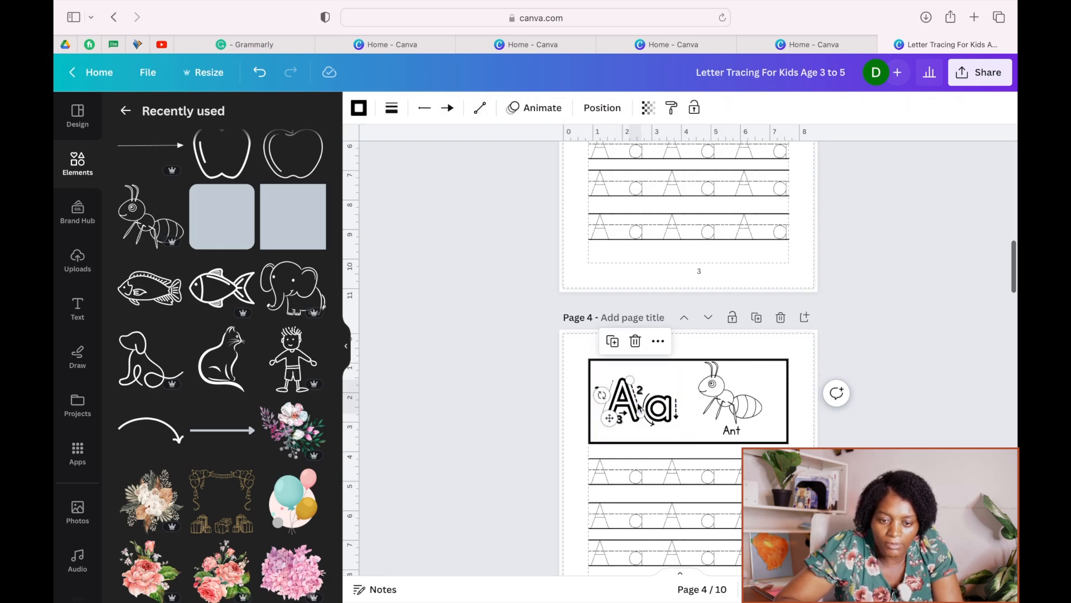
click(392, 109)
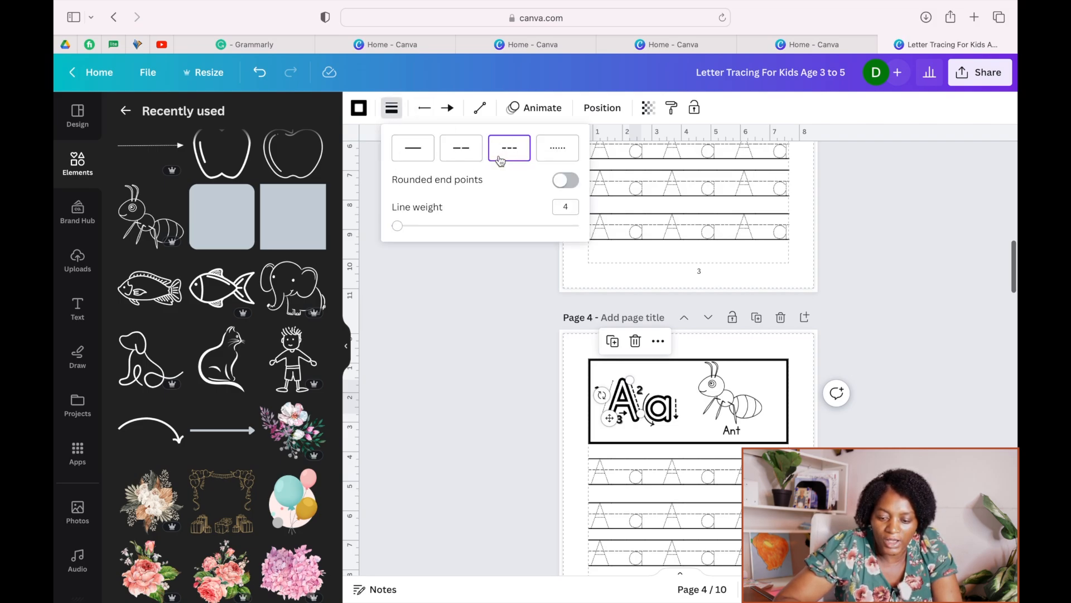
click(676, 381)
click(766, 386)
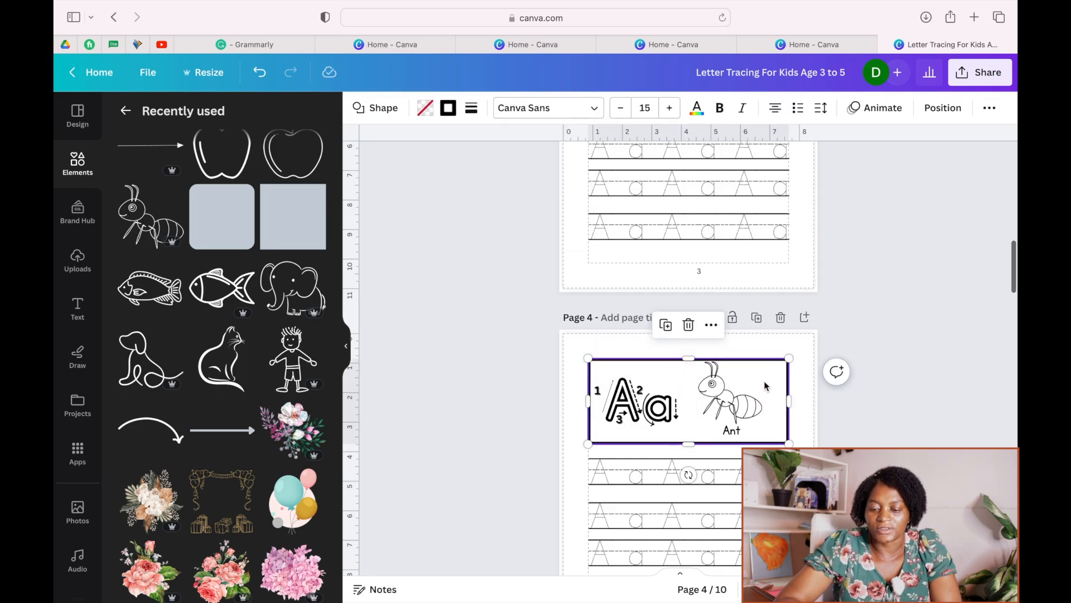